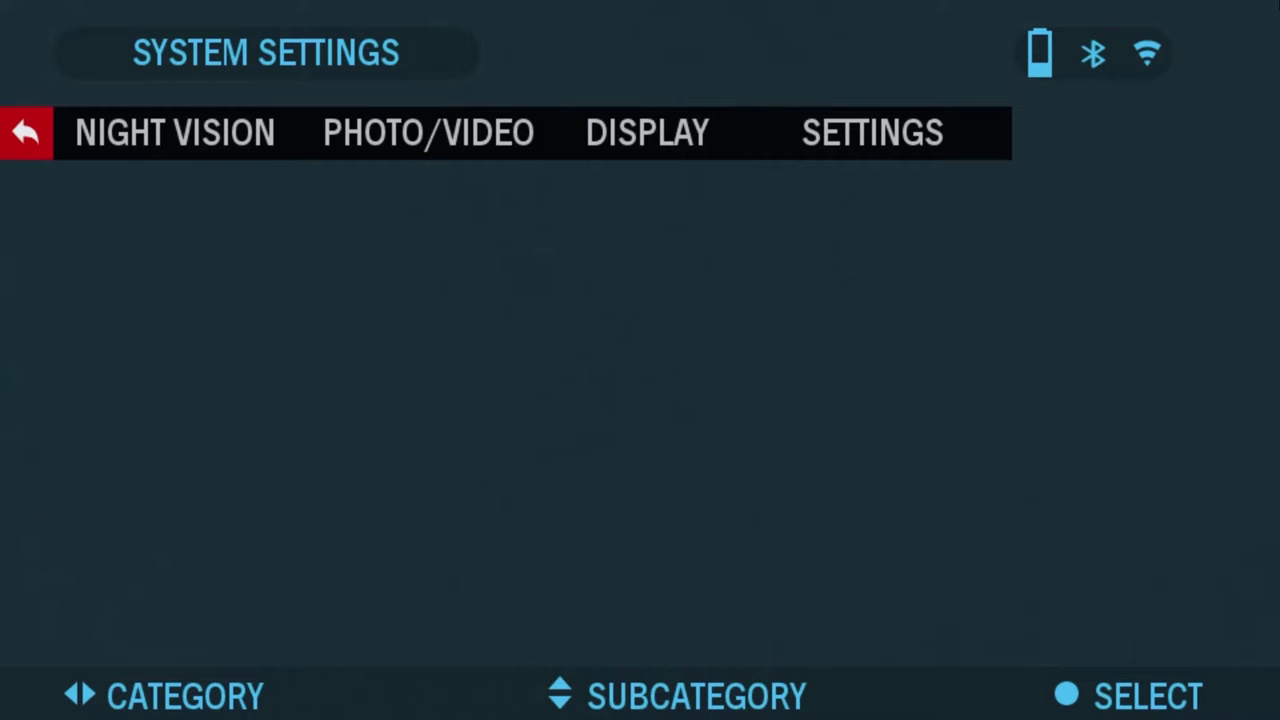
# Set the Illuminator Brightness to 5 in the Night Vision settings.
pyautogui.press('Right')
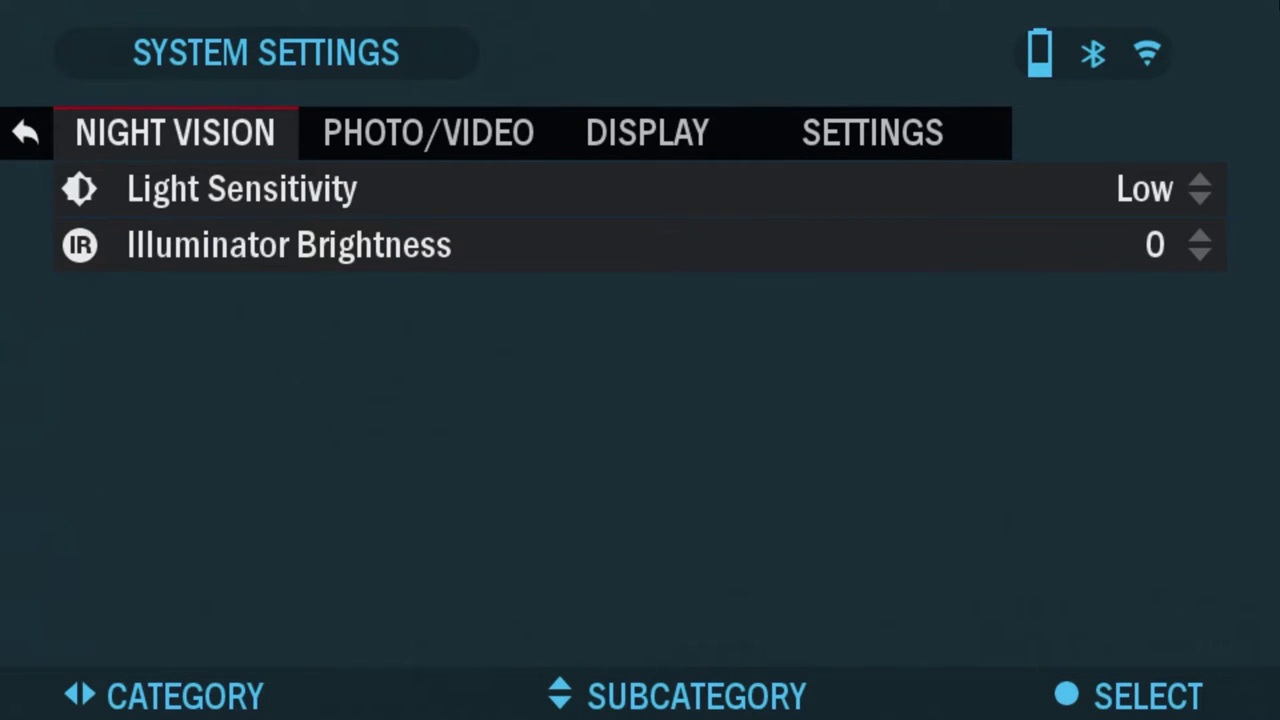
pyautogui.press('Down')
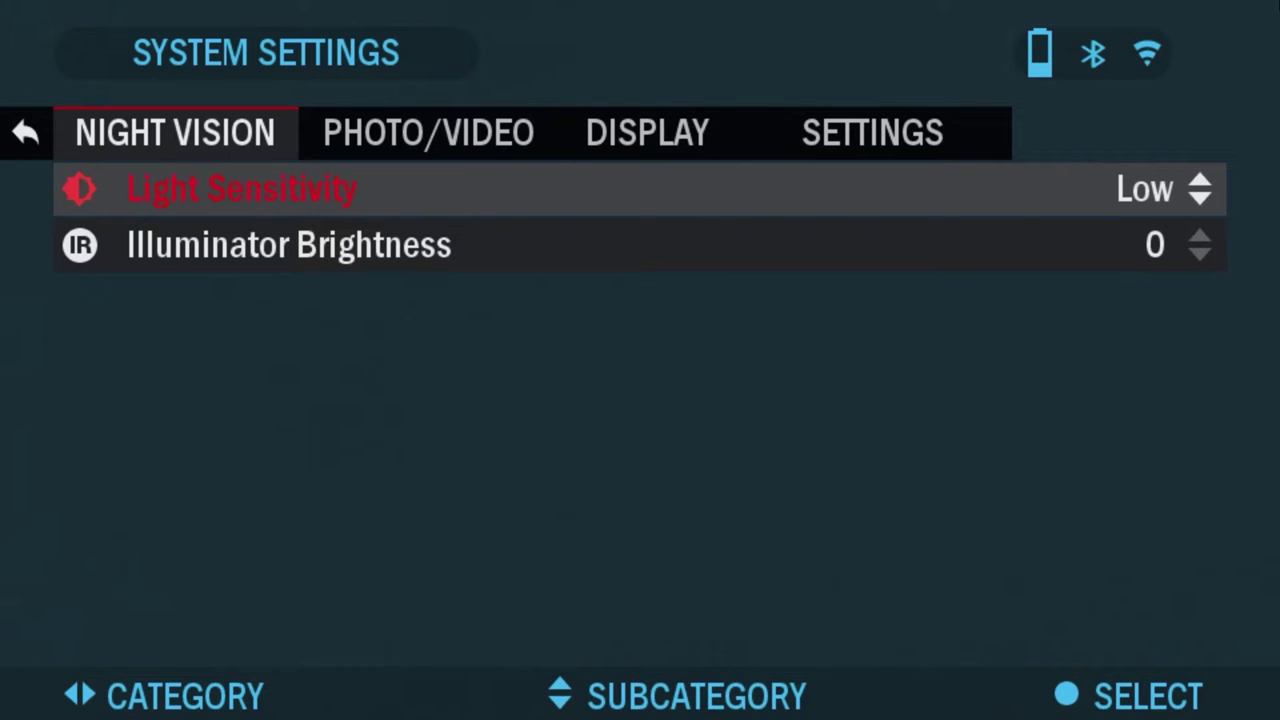
pyautogui.press('Down')
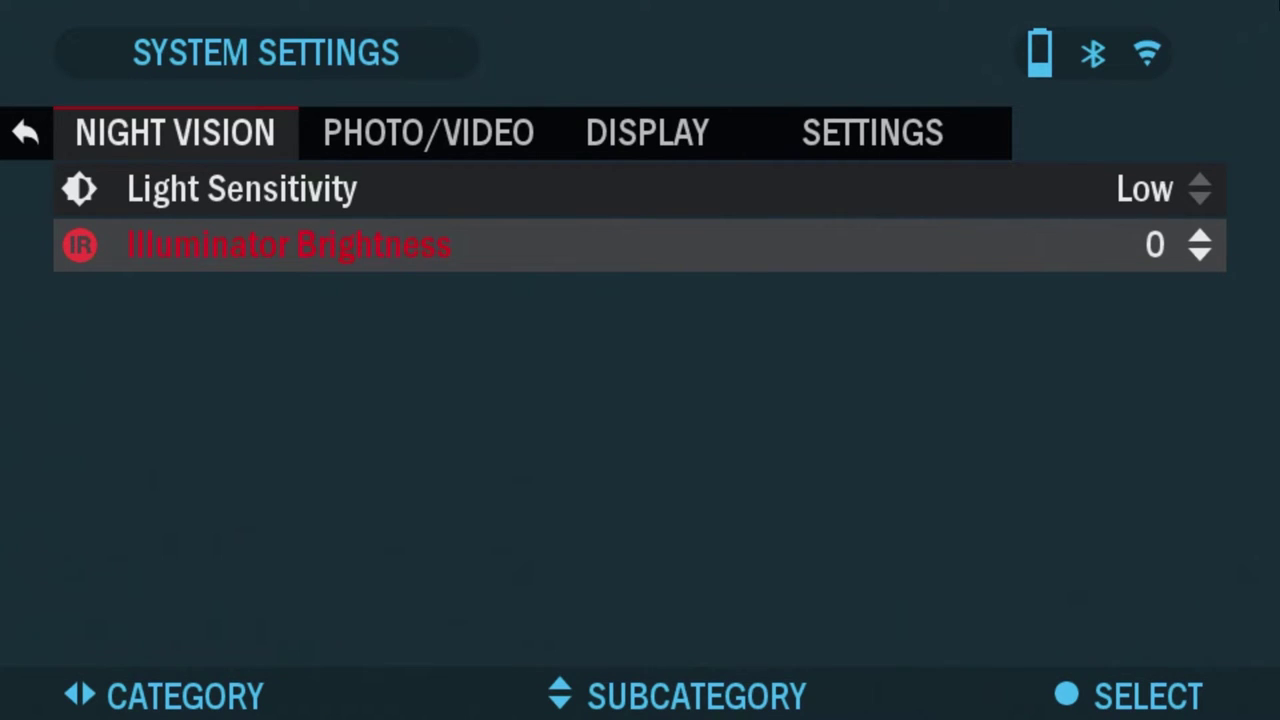
pyautogui.press('Return')
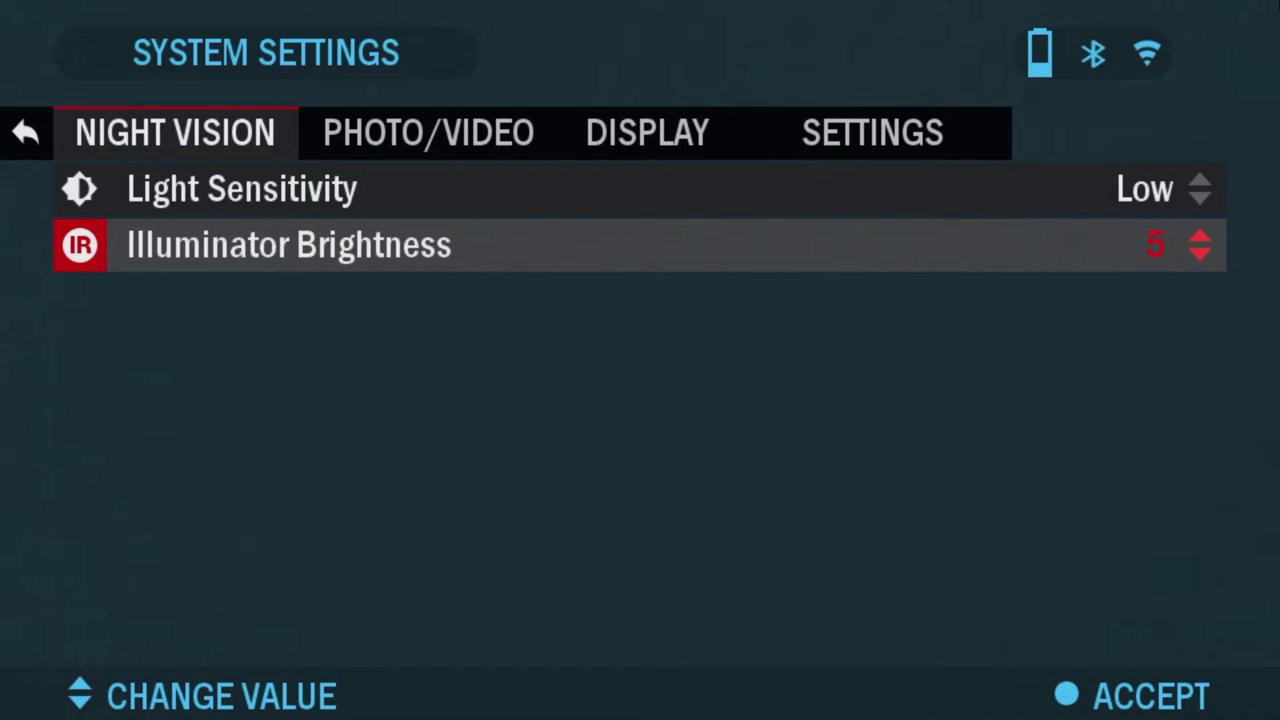
pyautogui.press('Return')
pyautogui.press('Up')
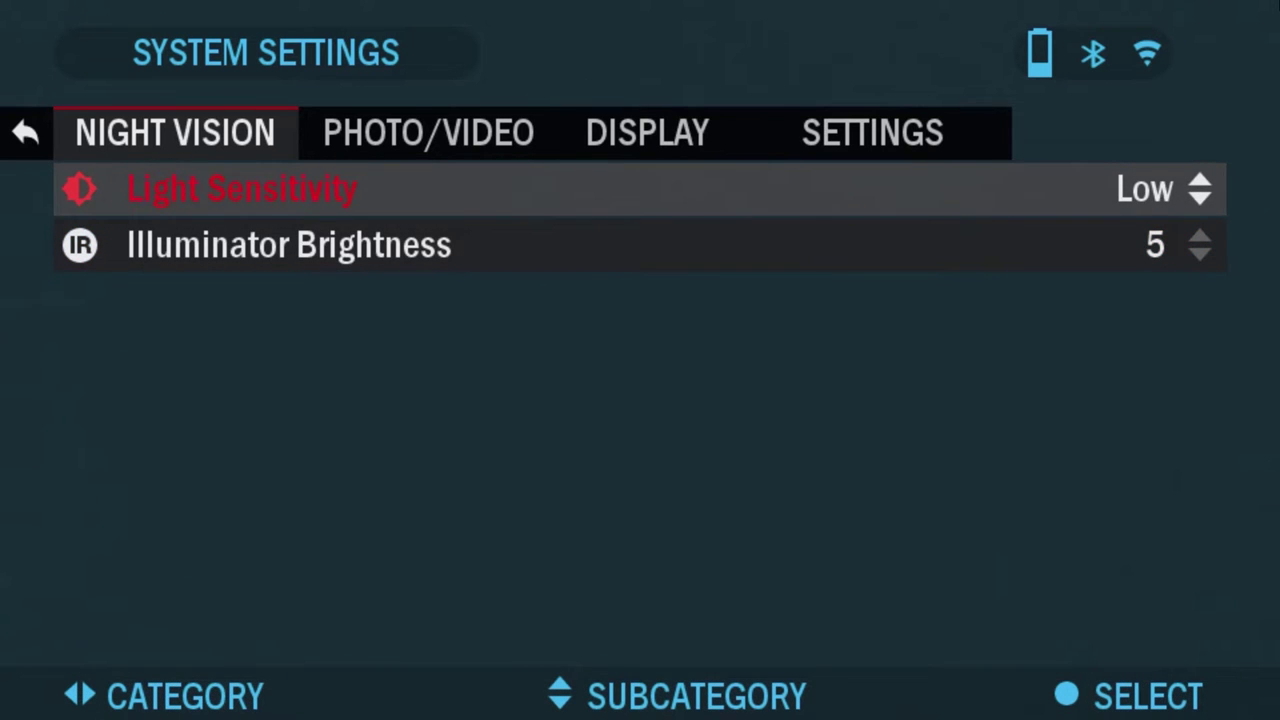
pyautogui.press('Up')
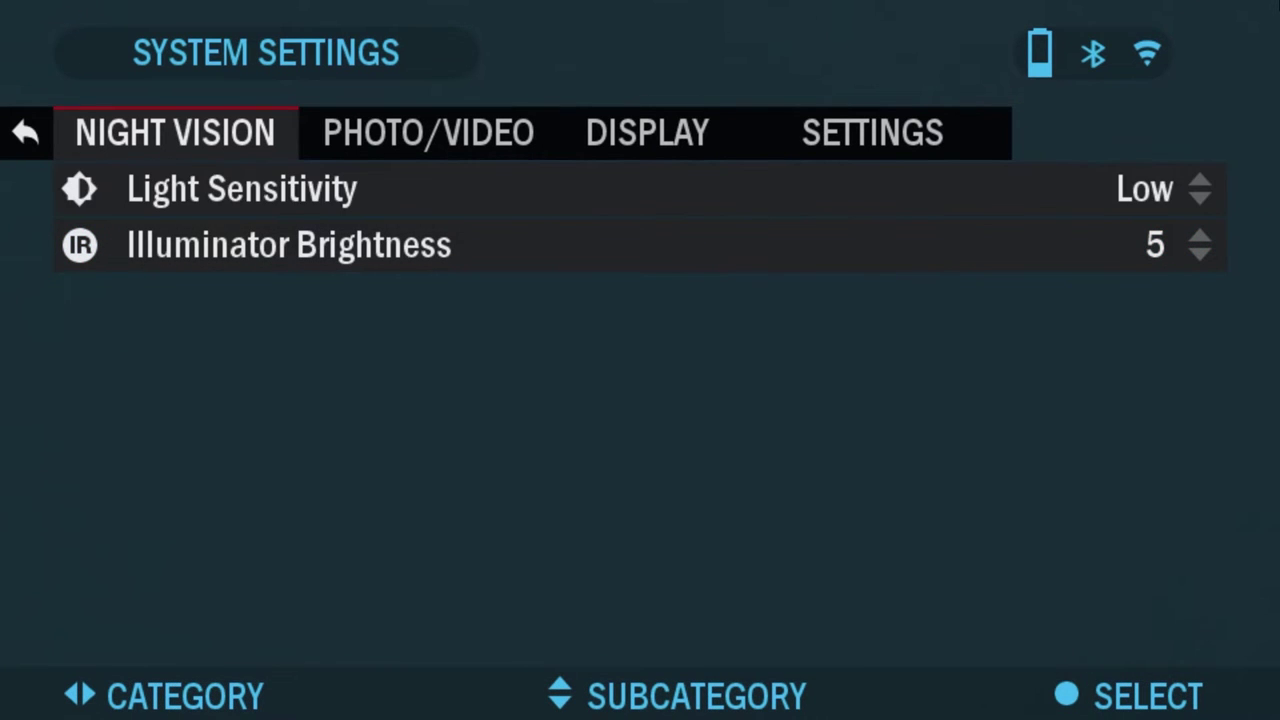
# Review the Microphone, Video Quality and Format SD Card options in the Photo/Video settings.
pyautogui.press('Right')
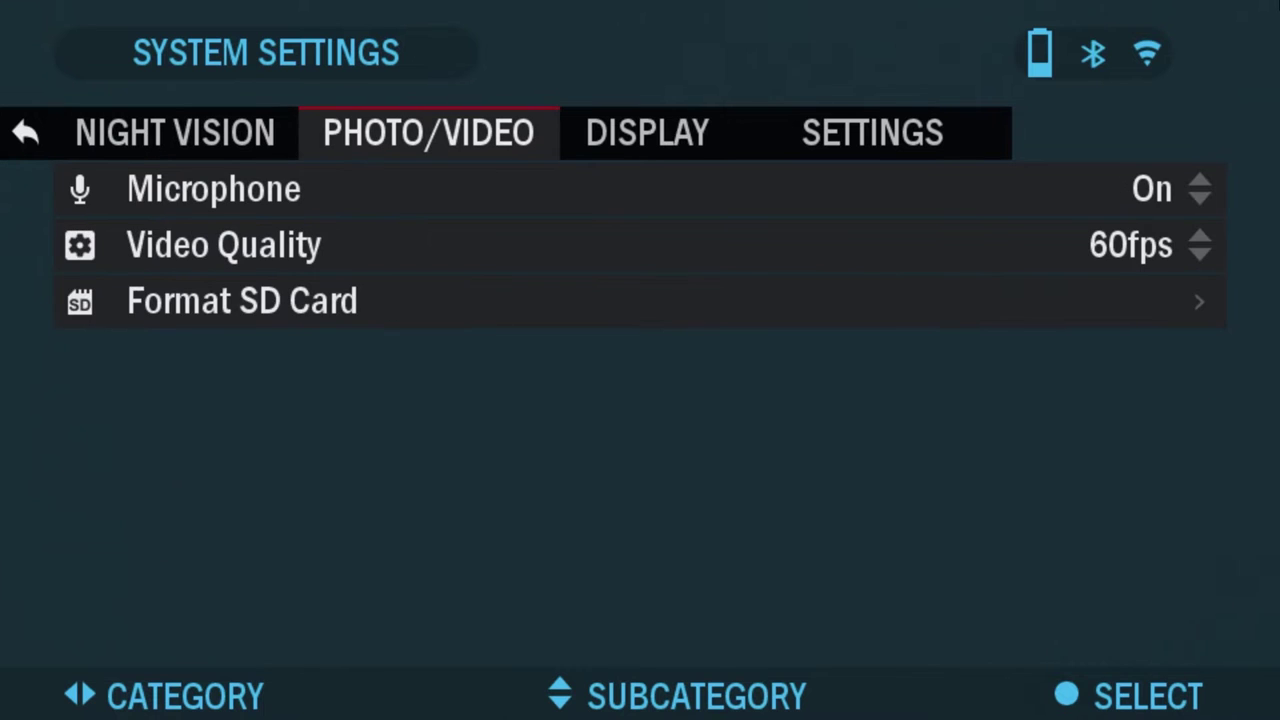
pyautogui.press('Down')
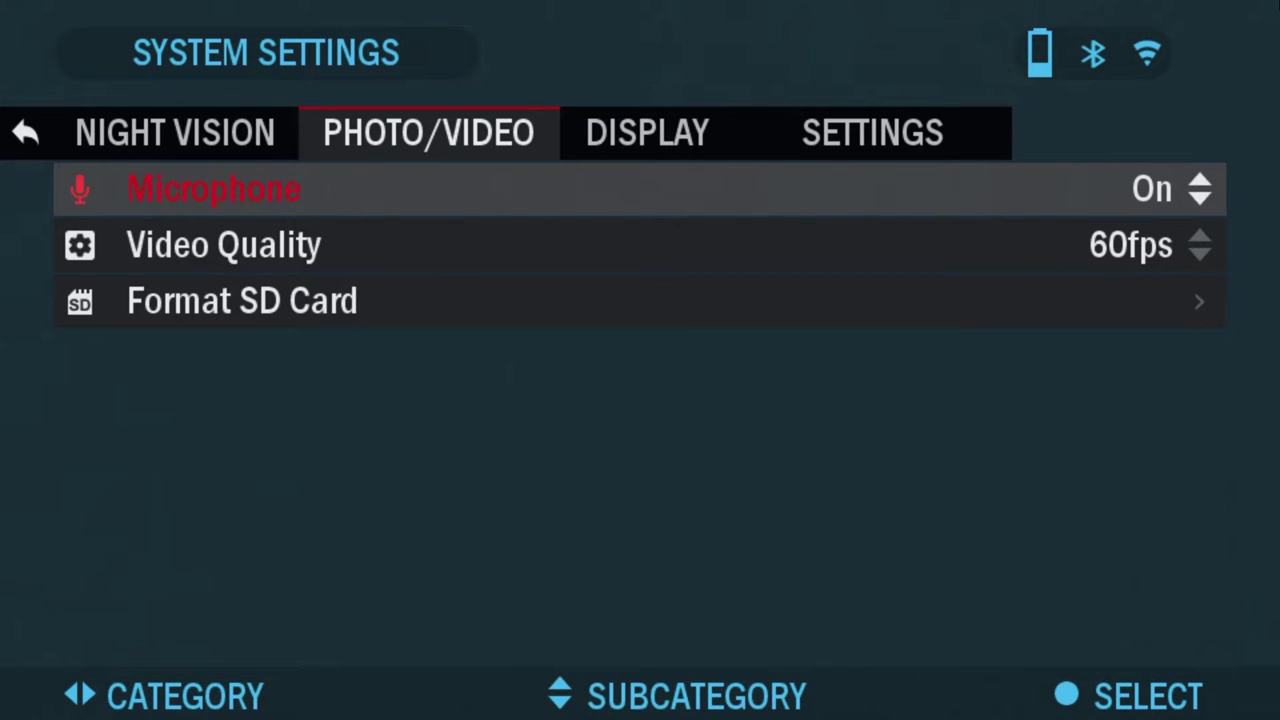
pyautogui.press('Down')
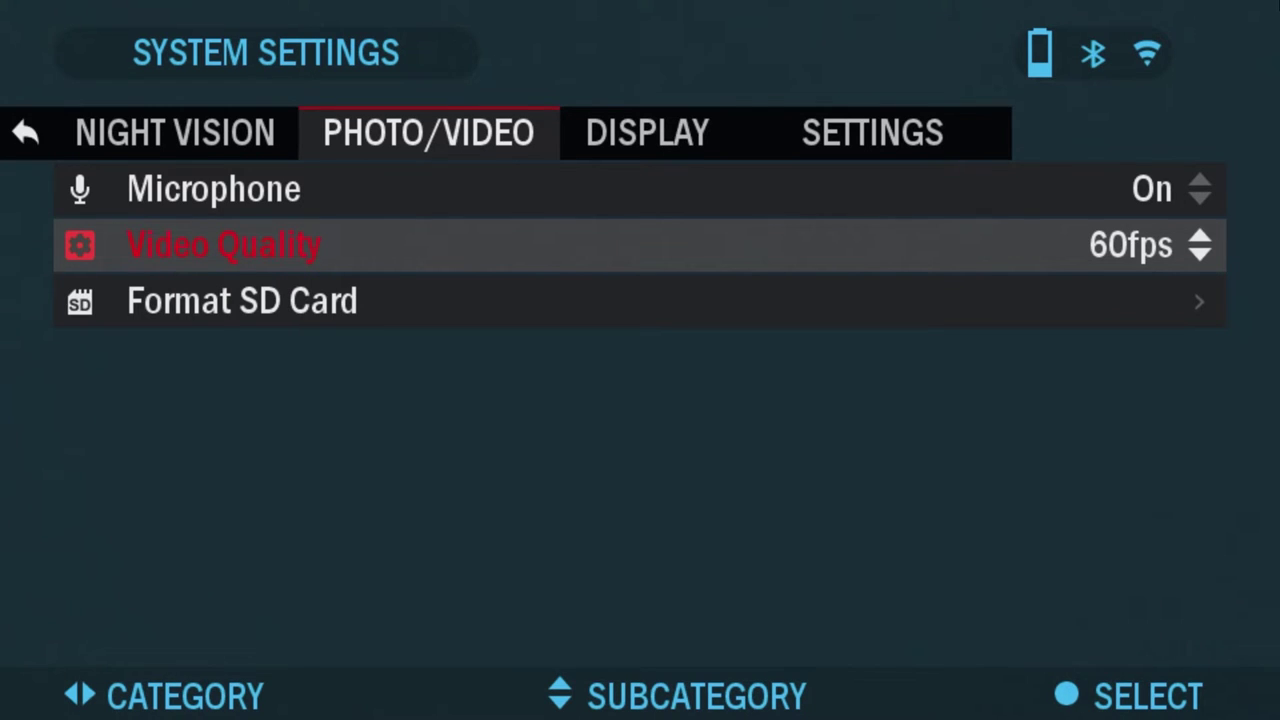
pyautogui.press('Down')
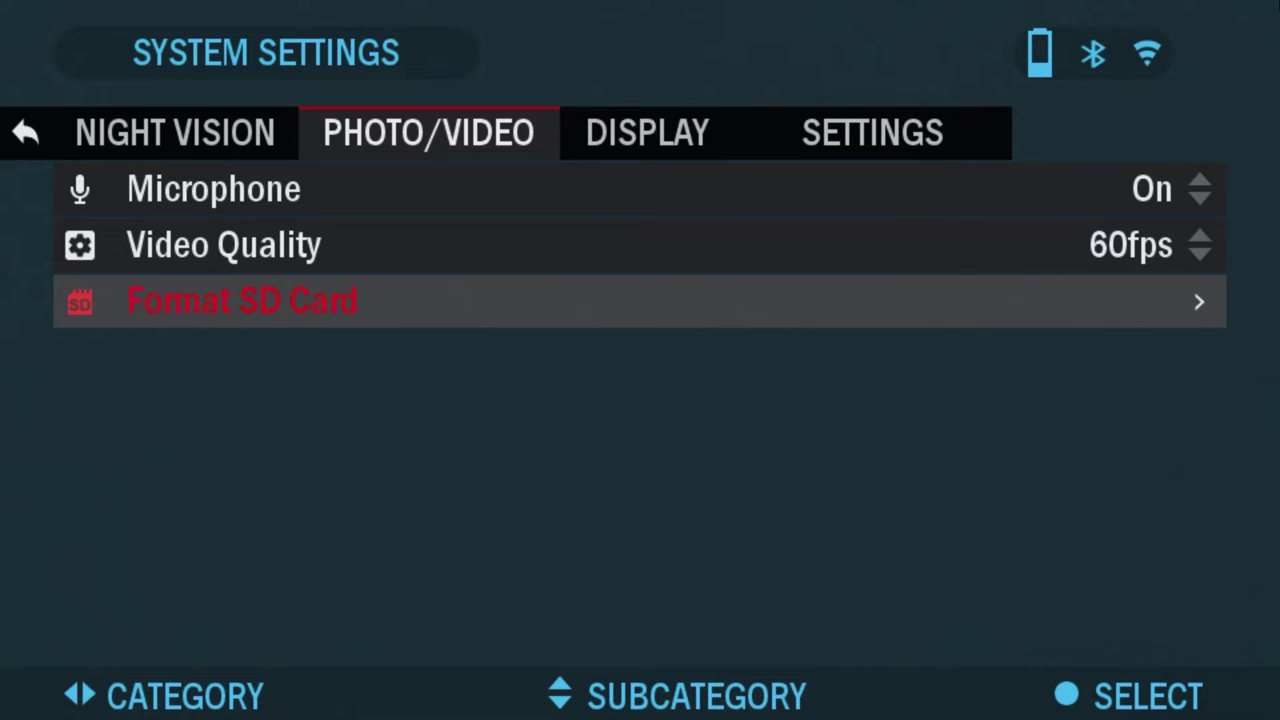
pyautogui.press('Left')
pyautogui.press('Right')
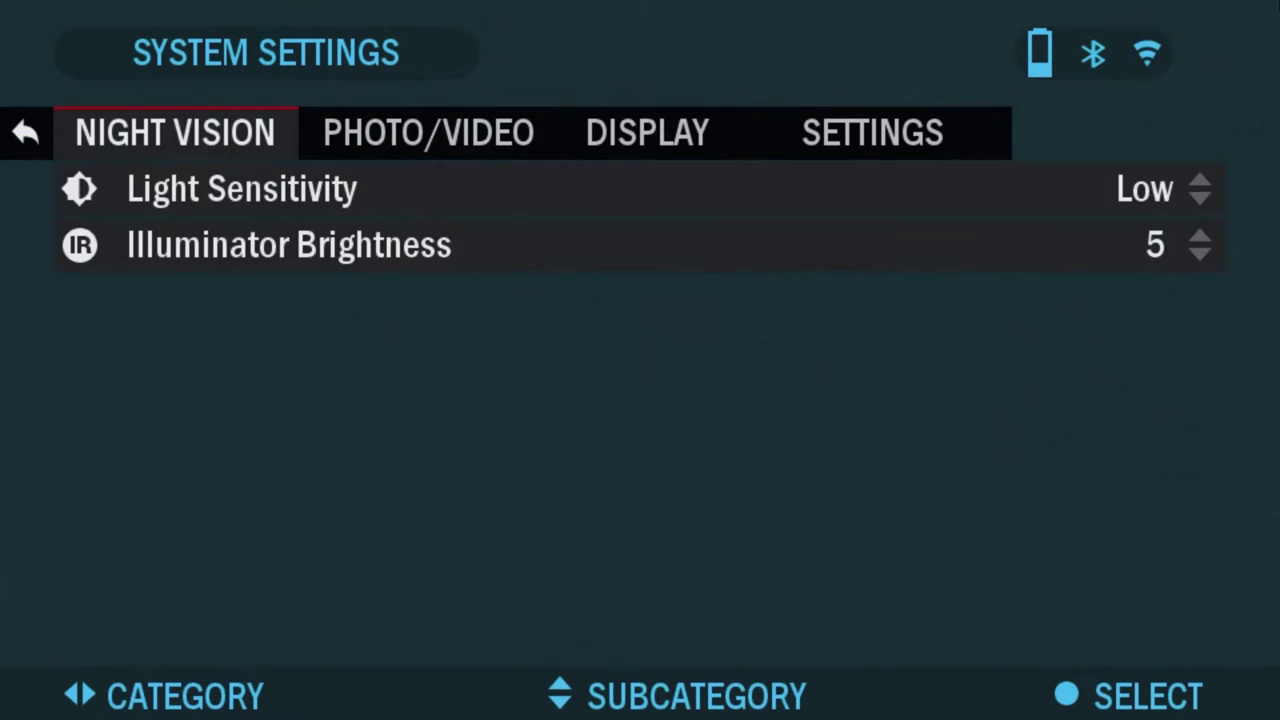
pyautogui.press('Right')
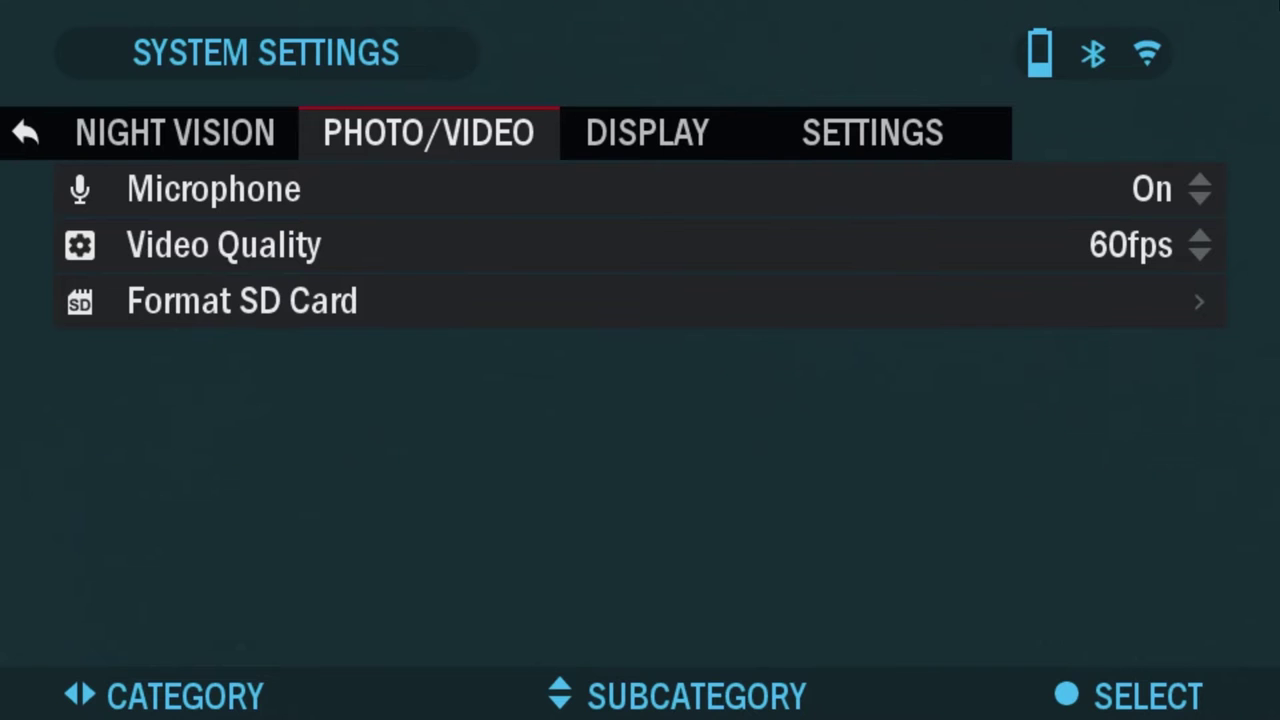
# Set Display Widgets to Minimal in the Display settings and return to the live view.
pyautogui.press('Right')
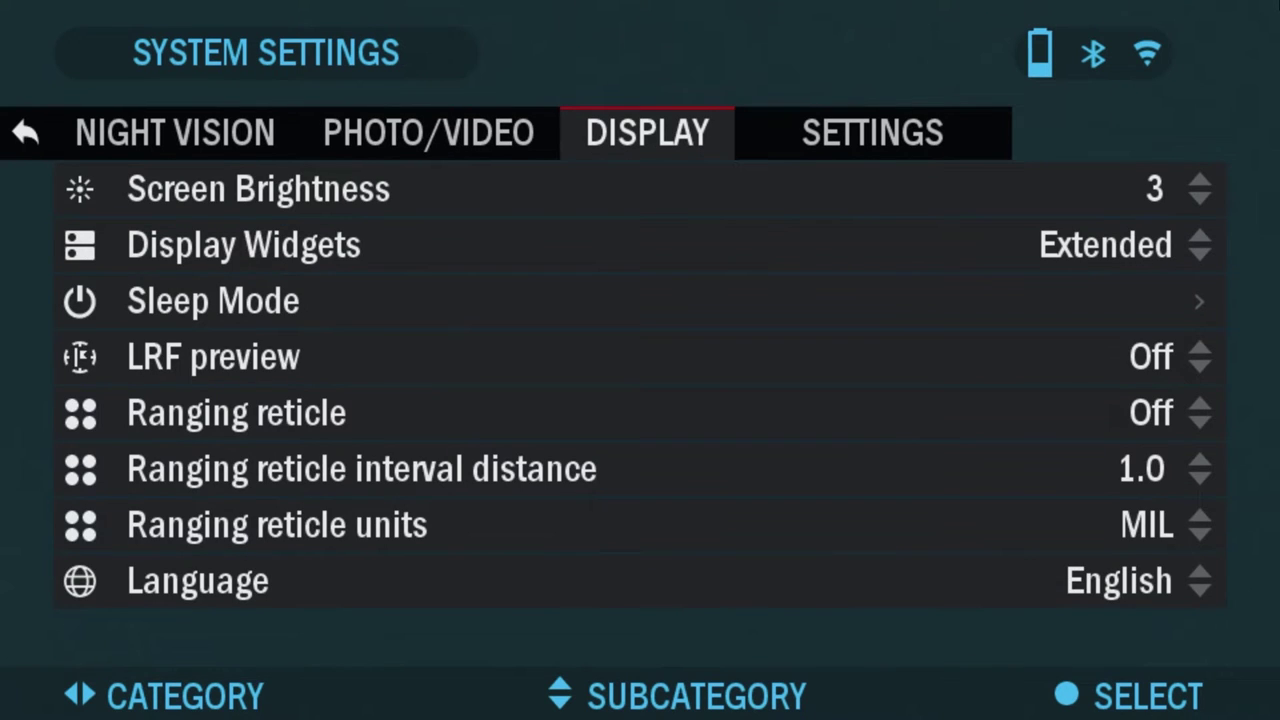
pyautogui.press('Down')
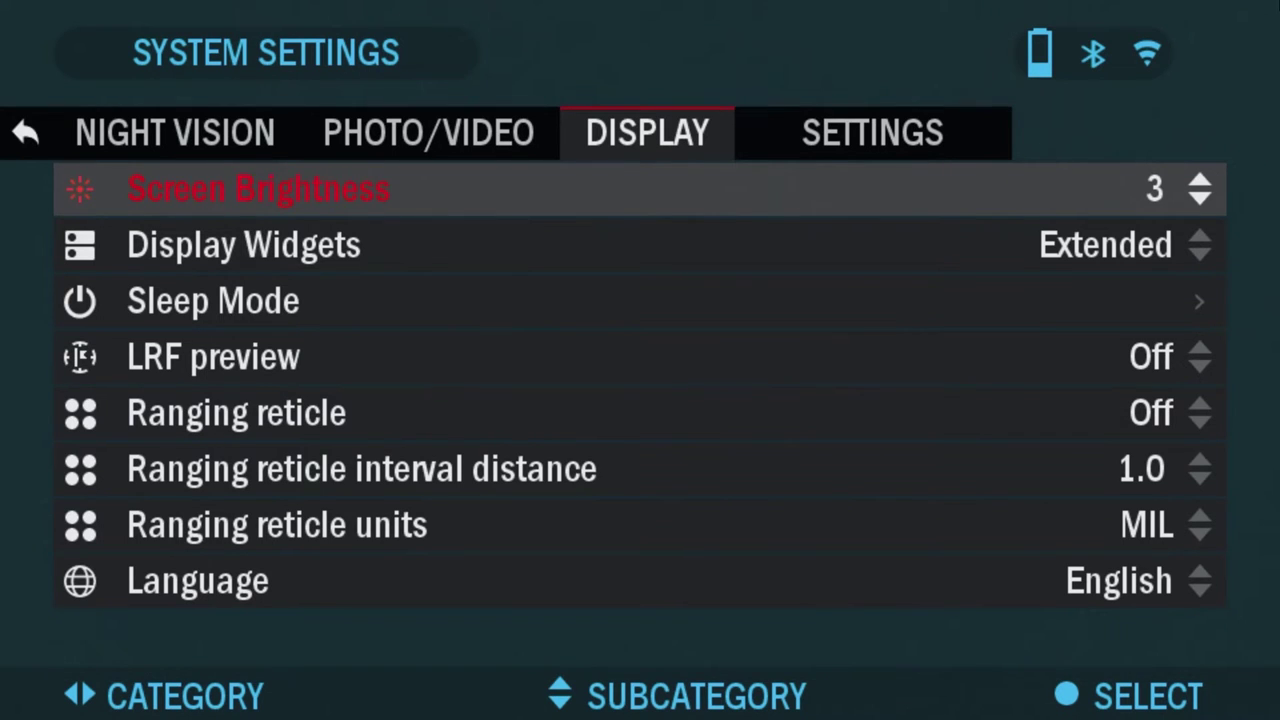
pyautogui.press('Down')
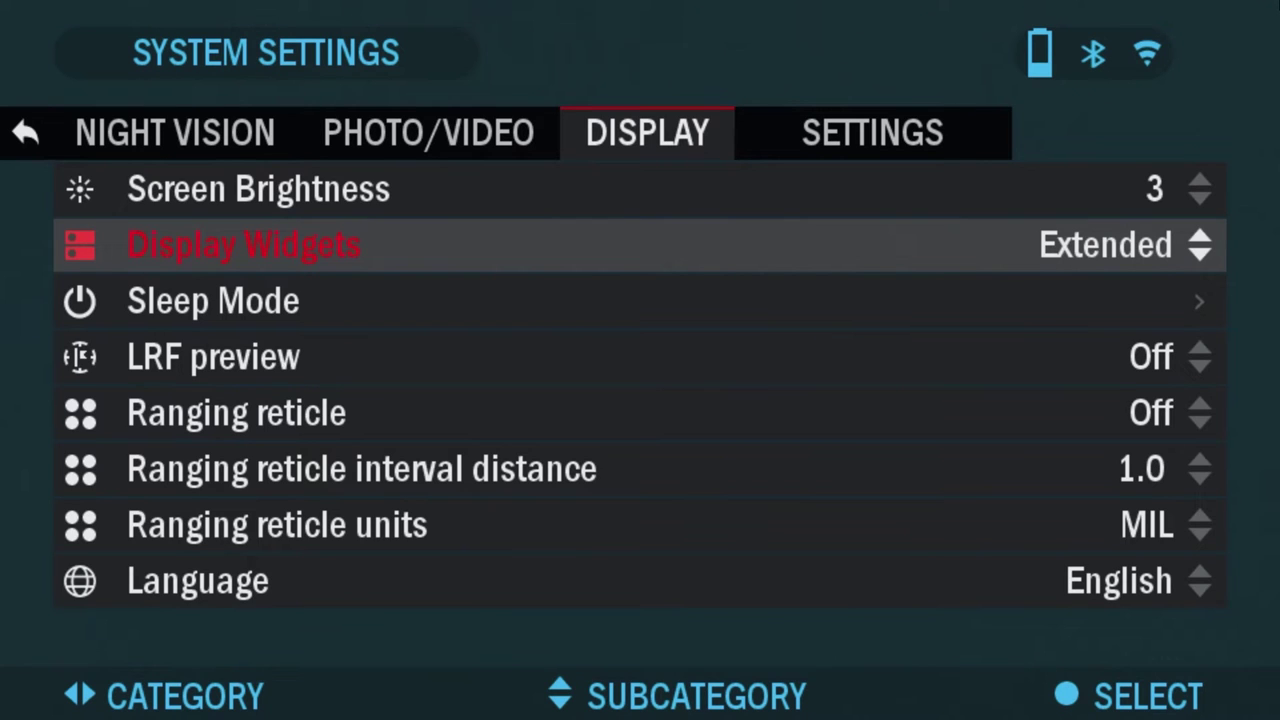
pyautogui.press('Return')
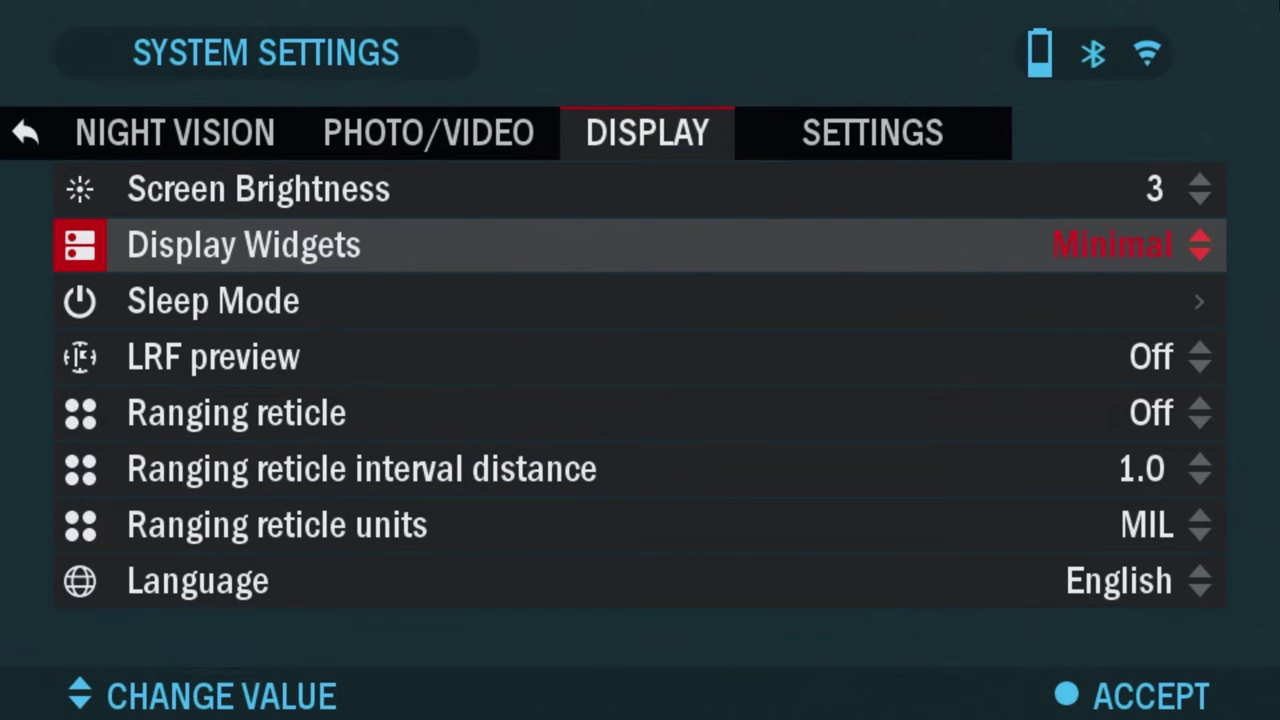
pyautogui.press('Return')
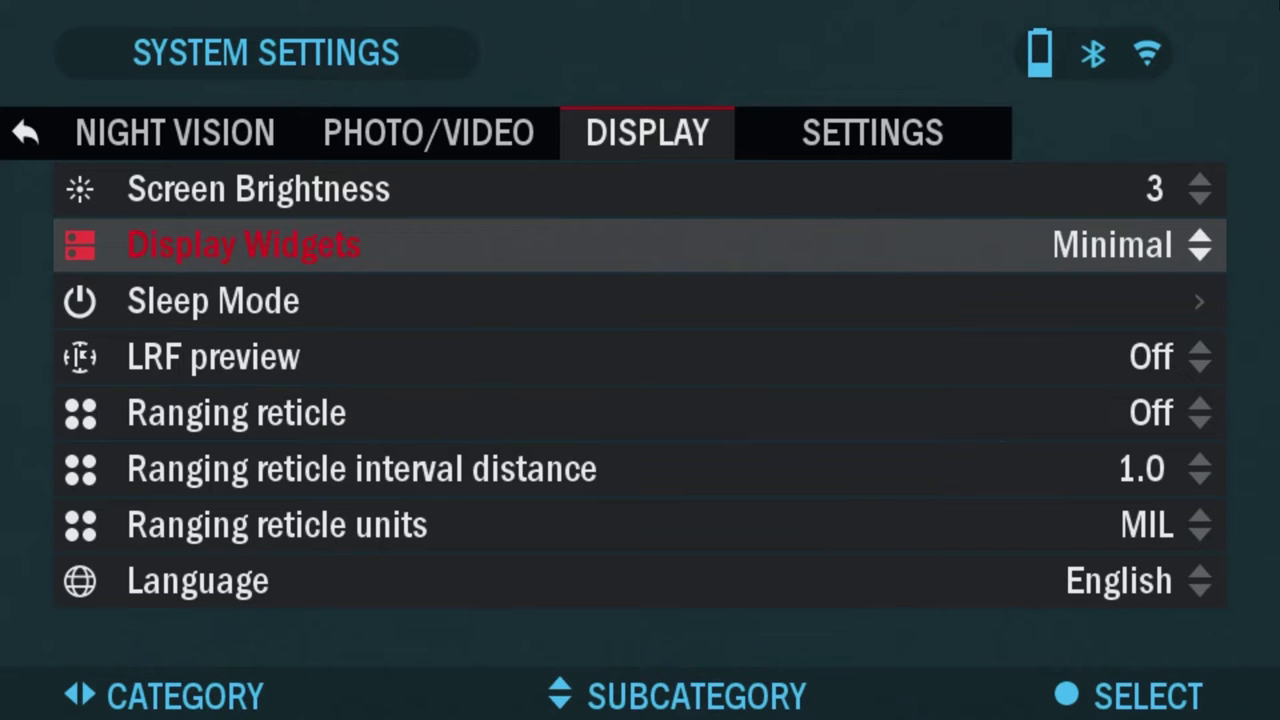
pyautogui.press('Left')
pyautogui.press('Left')
pyautogui.press('Left')
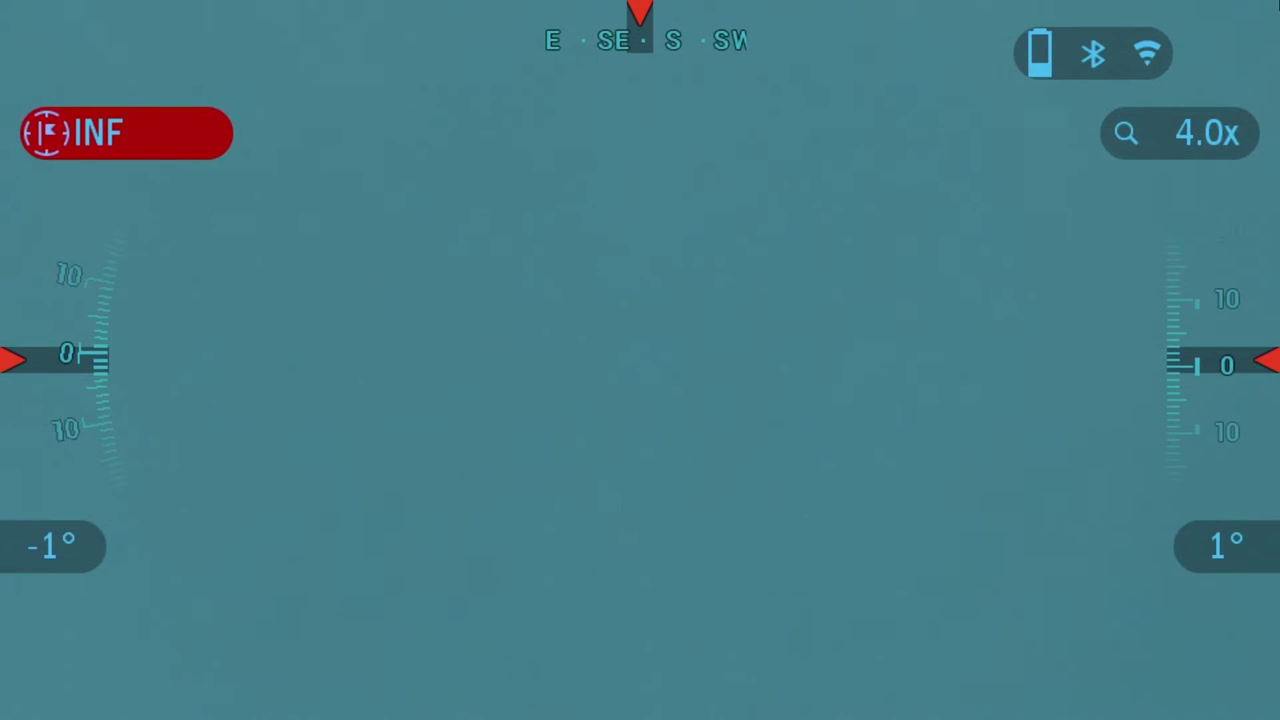
# Open System Settings from the live view and go to the Display category.
pyautogui.press('Return')
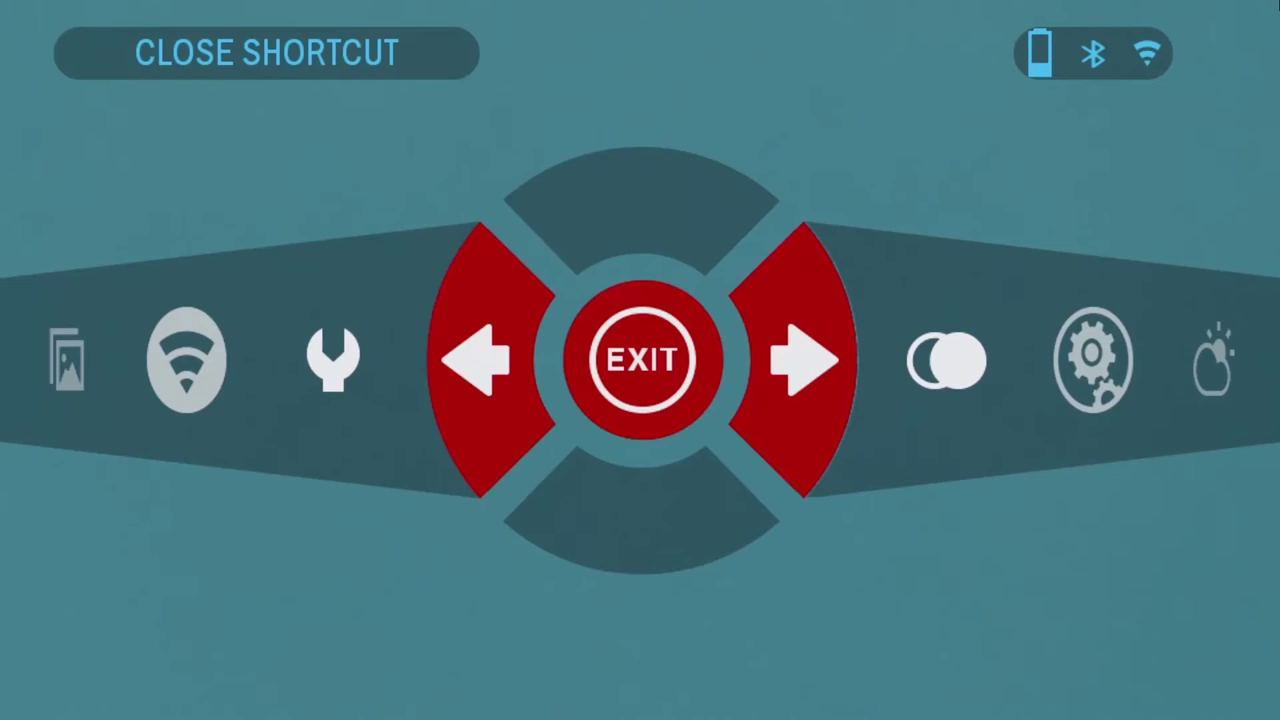
pyautogui.press('Left')
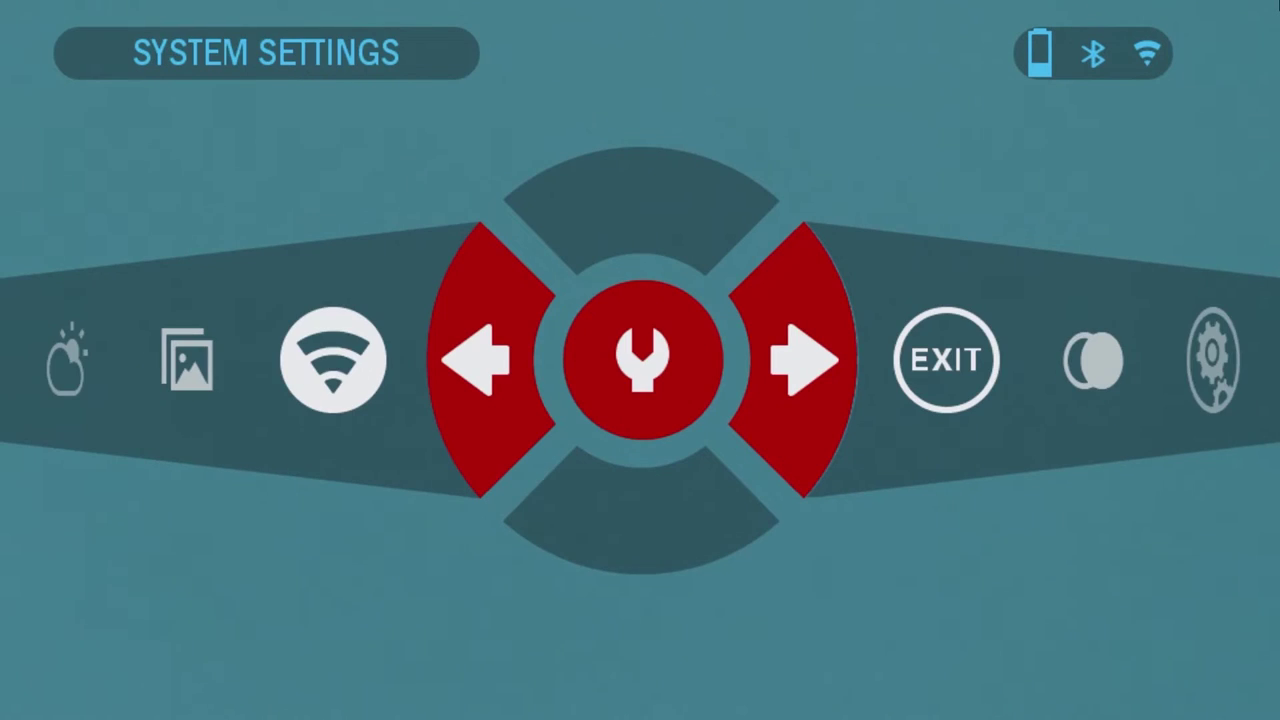
pyautogui.press('Return')
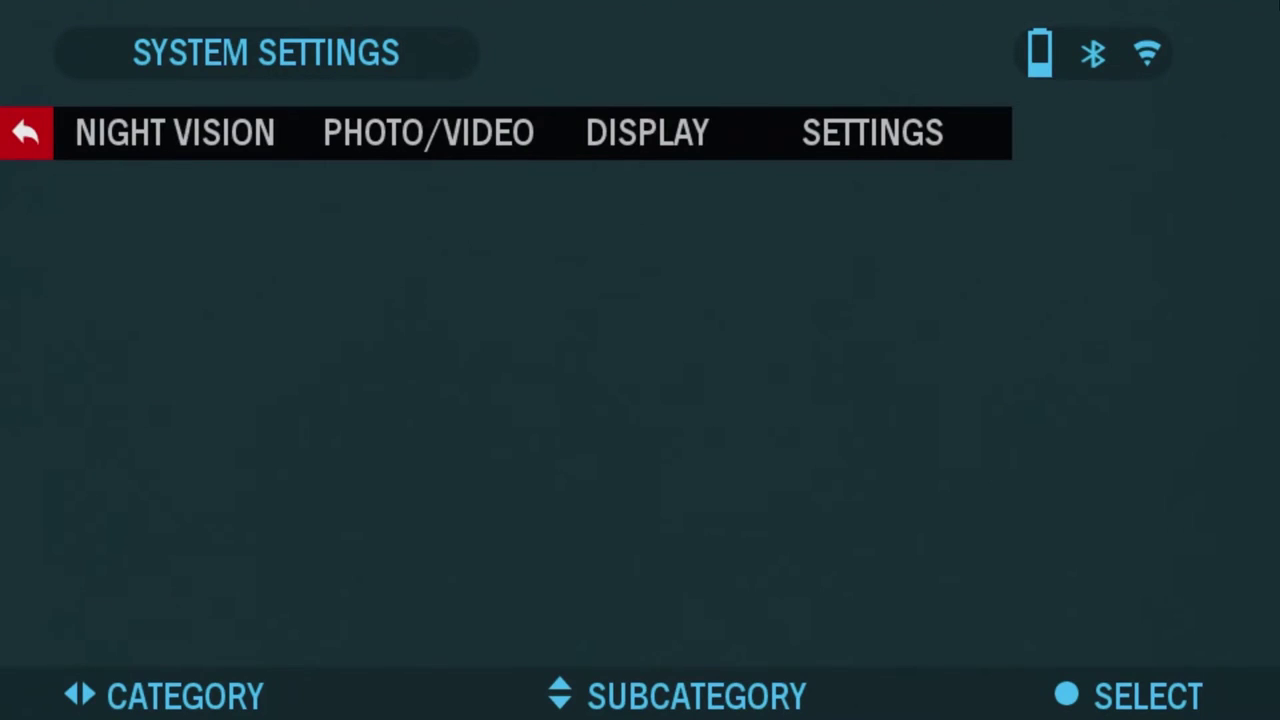
pyautogui.press('Right')
pyautogui.press('Right')
pyautogui.press('Right')
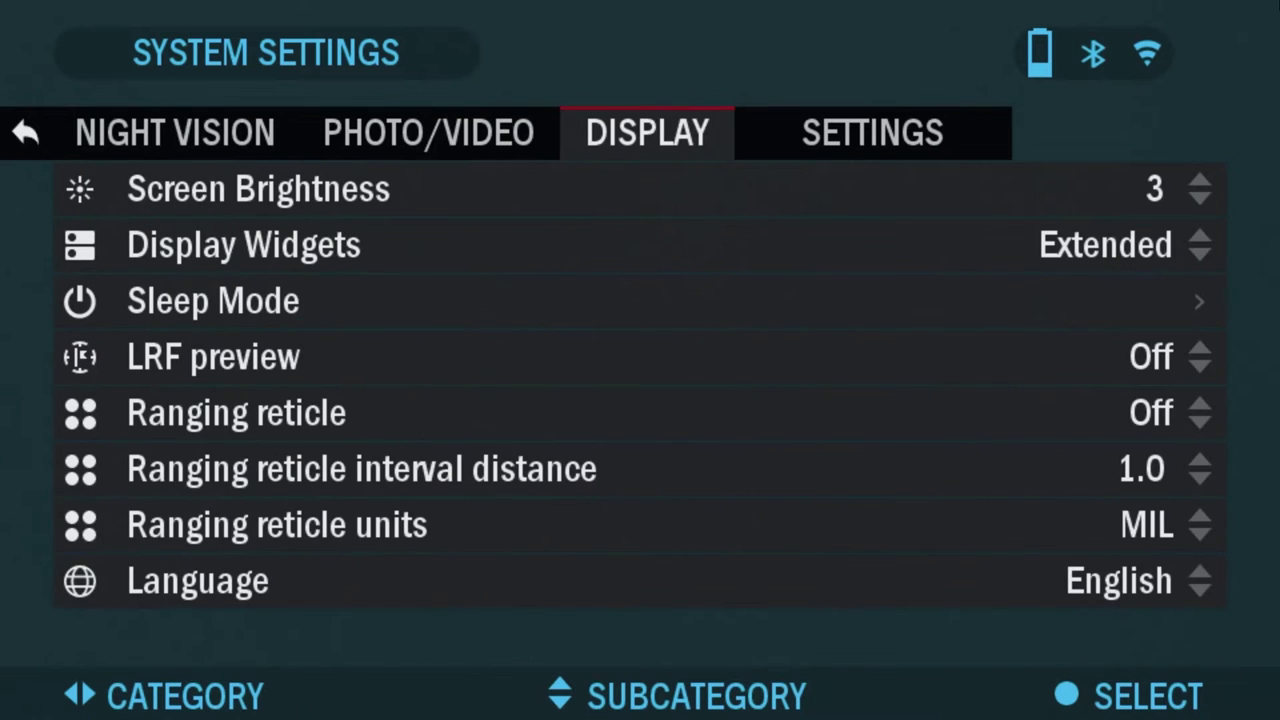
# Set the Sleep Mode hibernation time to 20 min and leave the Sleep Mode options.
pyautogui.press('Down')
pyautogui.press('Down')
pyautogui.press('Down')
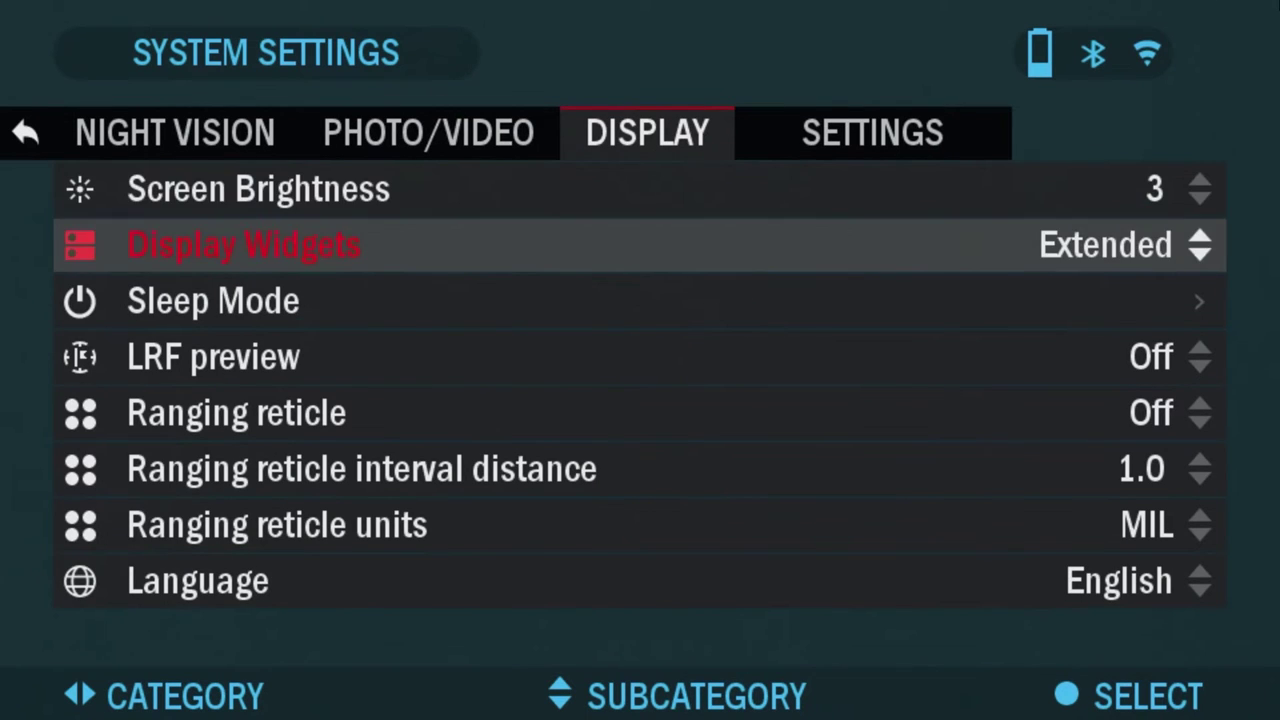
pyautogui.press('Return')
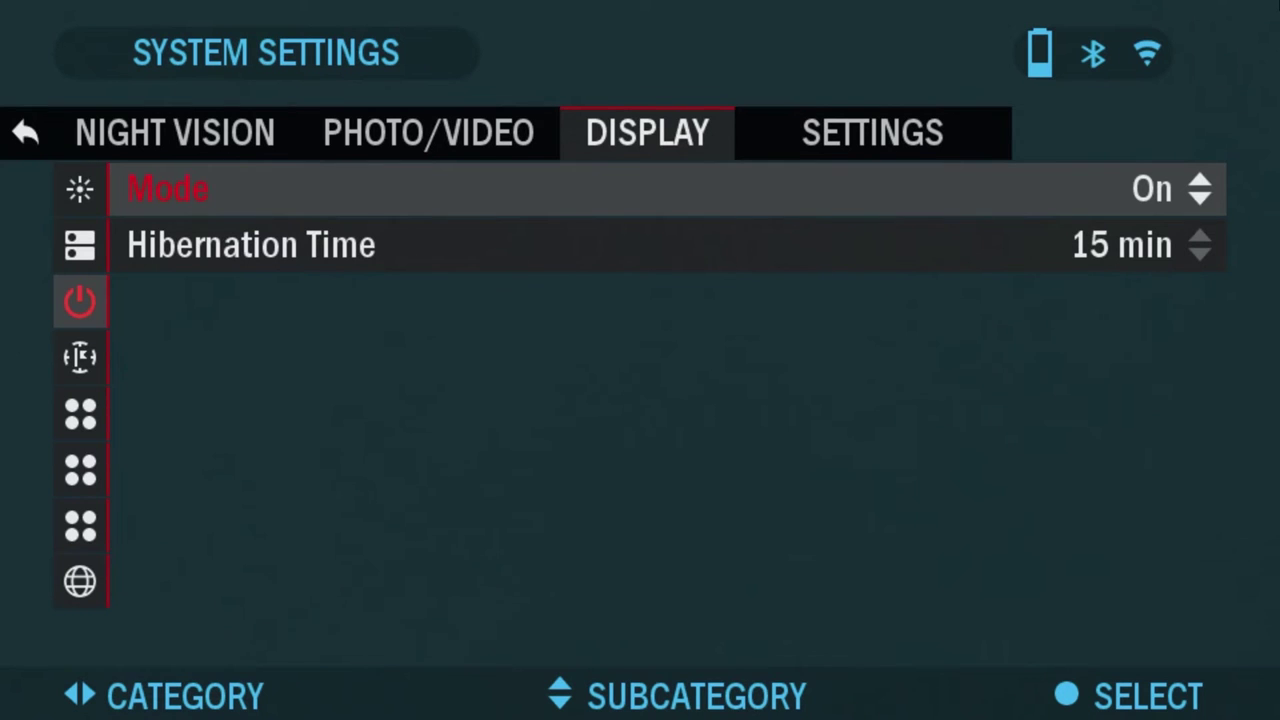
pyautogui.press('Down')
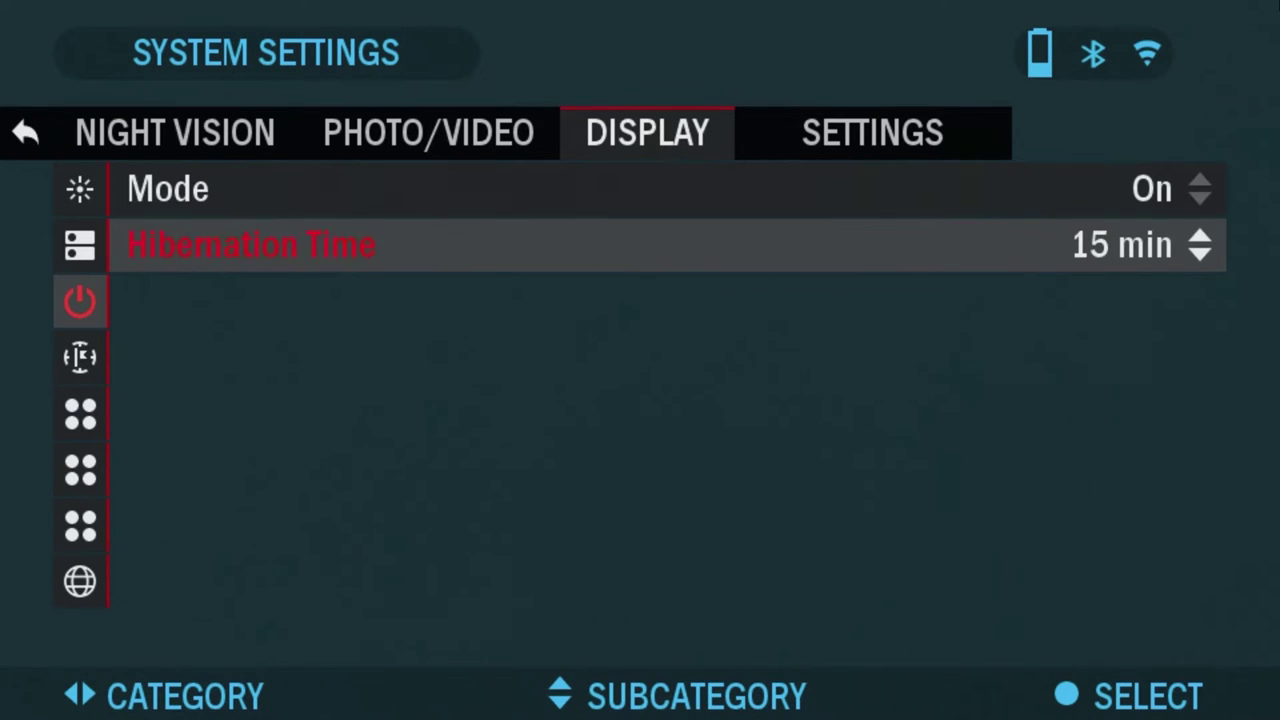
pyautogui.press('Return')
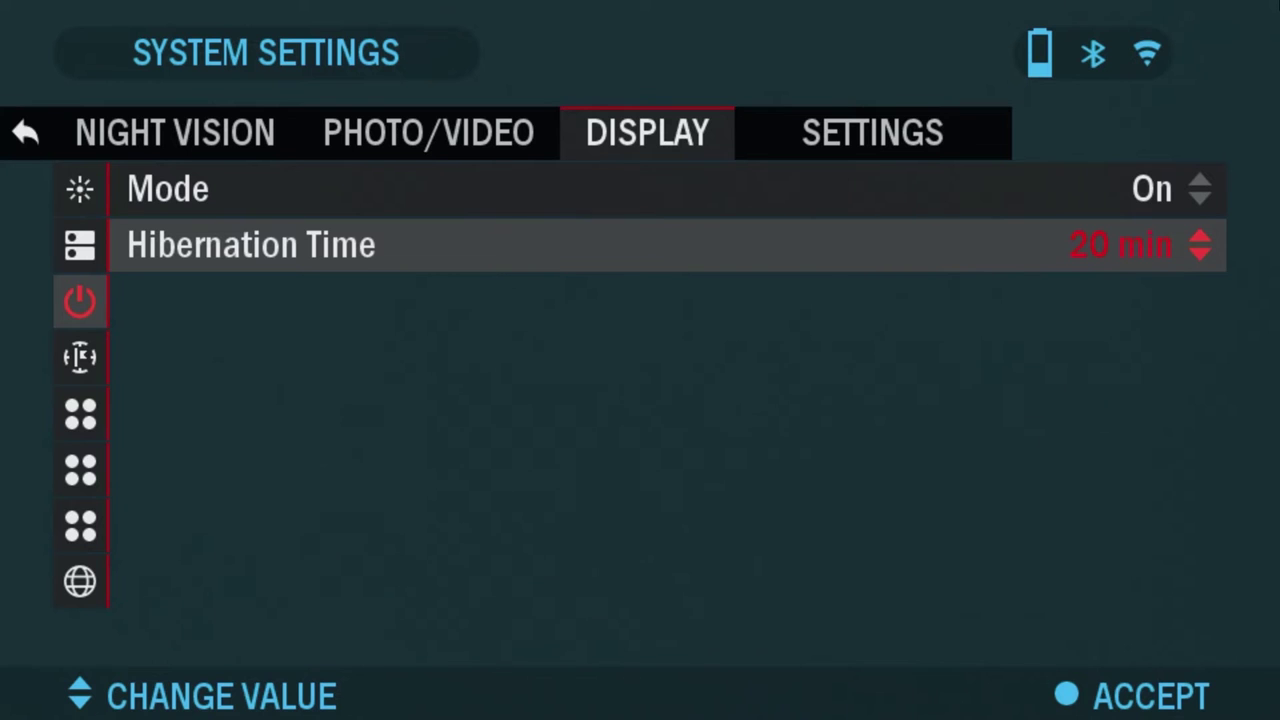
pyautogui.press('Return')
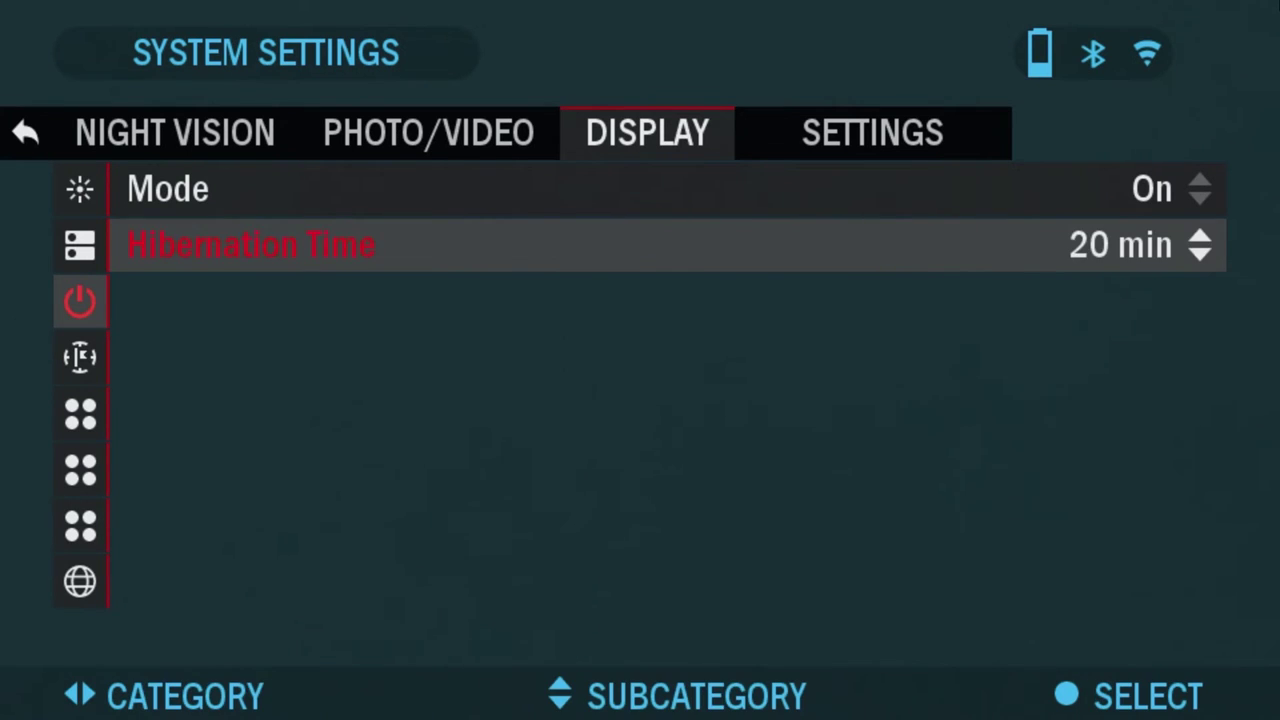
pyautogui.press('Escape')
pyautogui.press('Left')
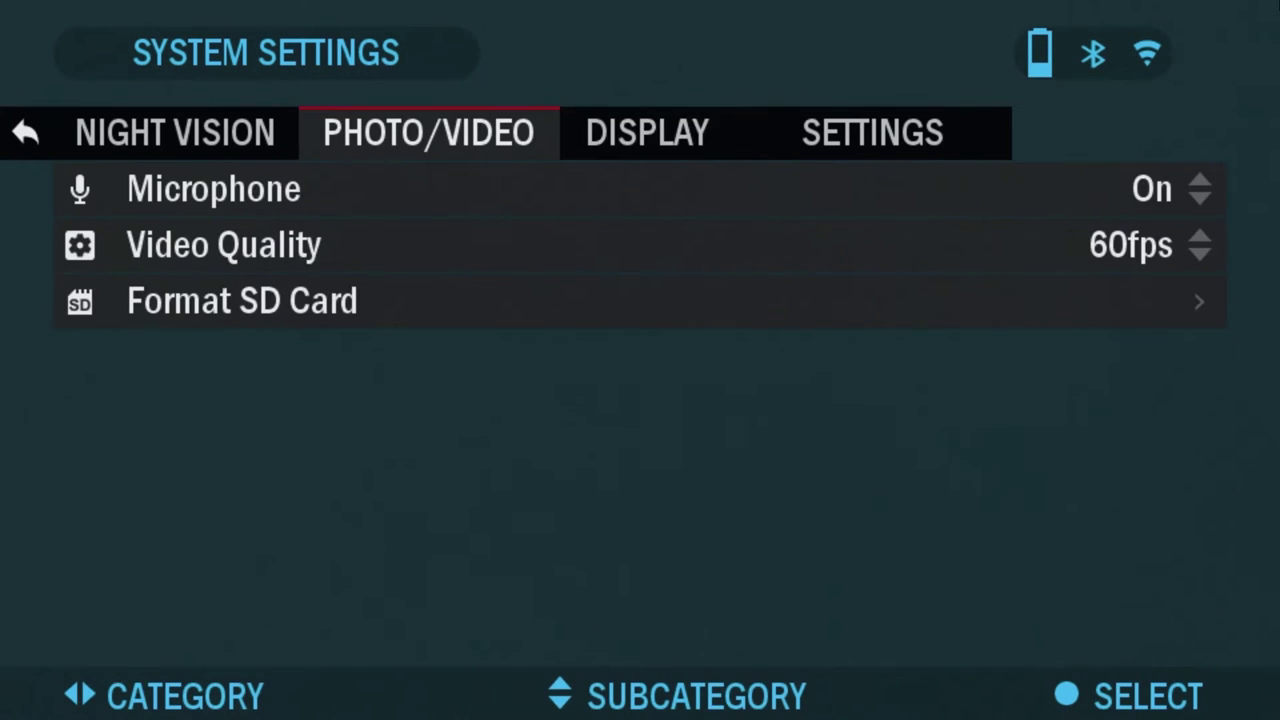
# Turn on LRF preview in the Display settings and leave the settings.
pyautogui.press('Right')
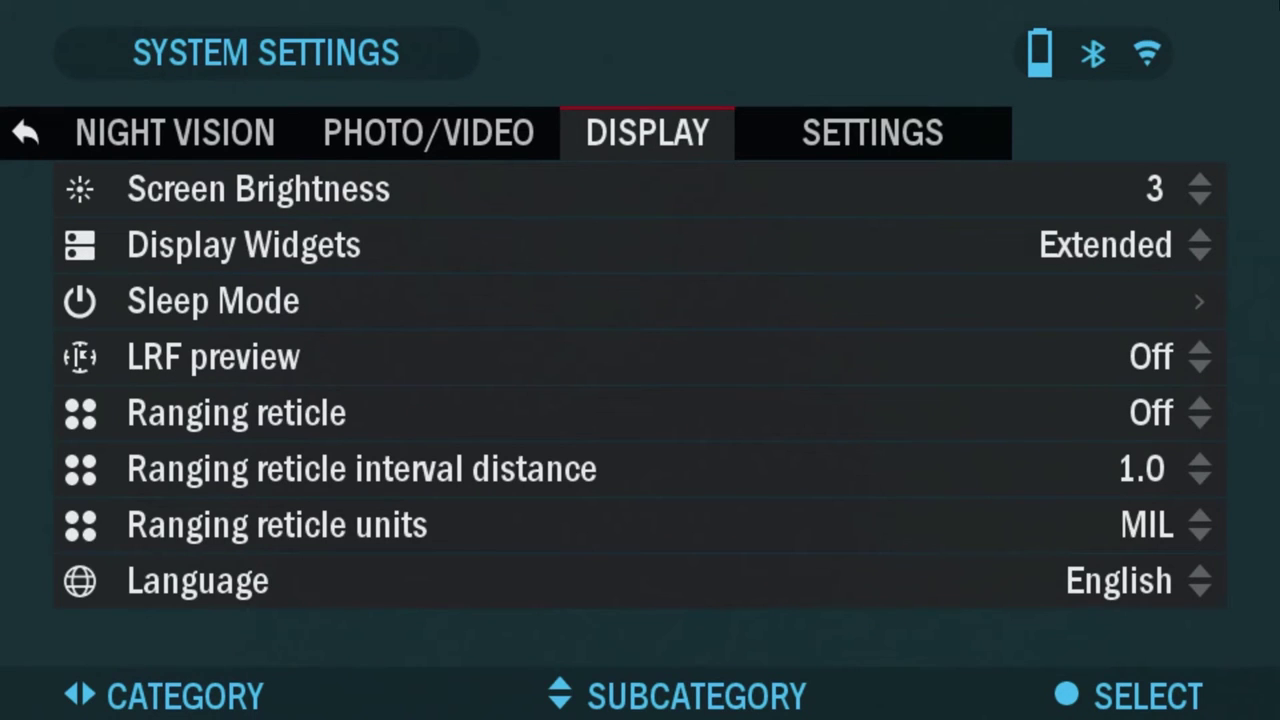
pyautogui.press('Down')
pyautogui.press('Down')
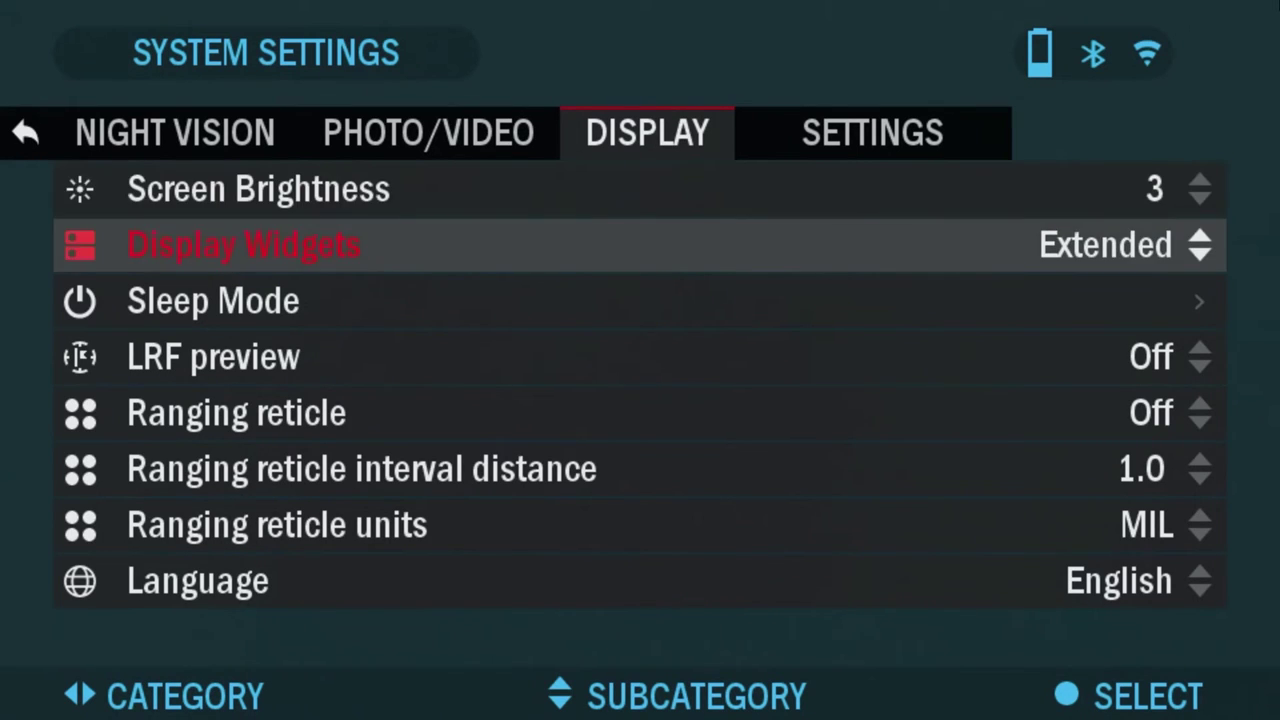
pyautogui.press('Down')
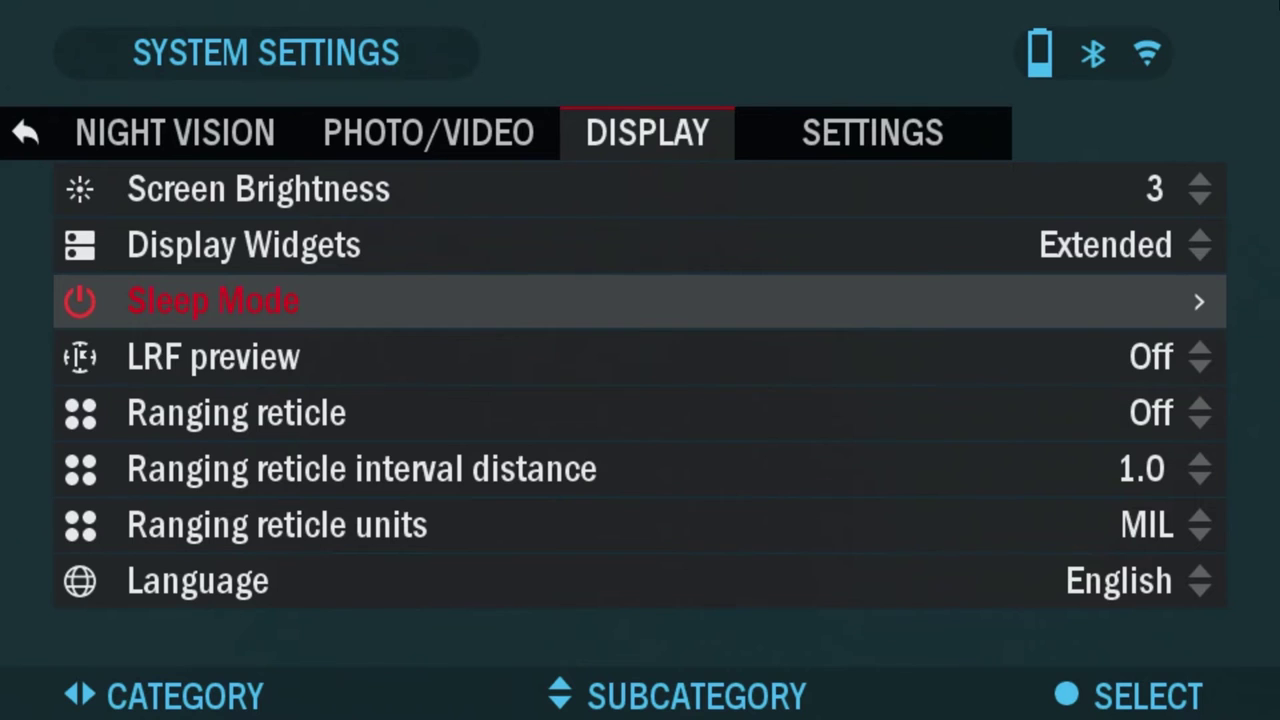
pyautogui.press('Down')
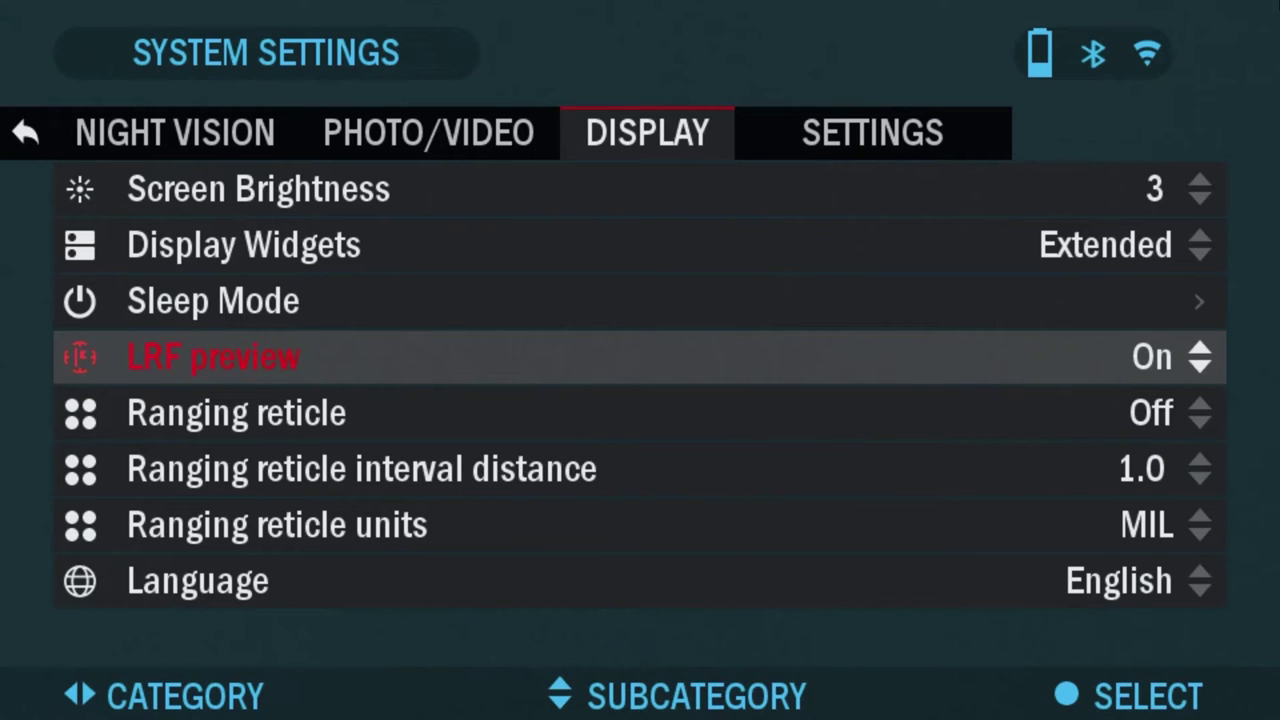
pyautogui.press('Escape')
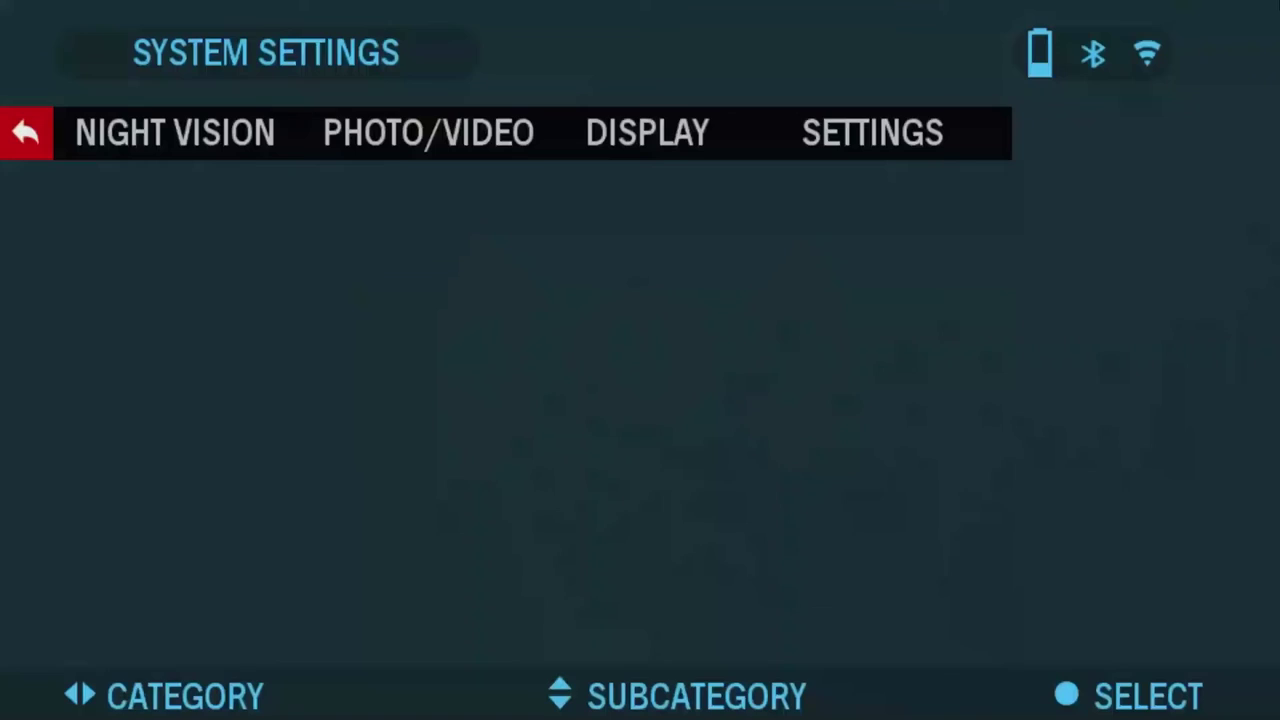
# Set LRF preview to Temporary in the Display category and leave the settings.
pyautogui.press('Right')
pyautogui.press('Right')
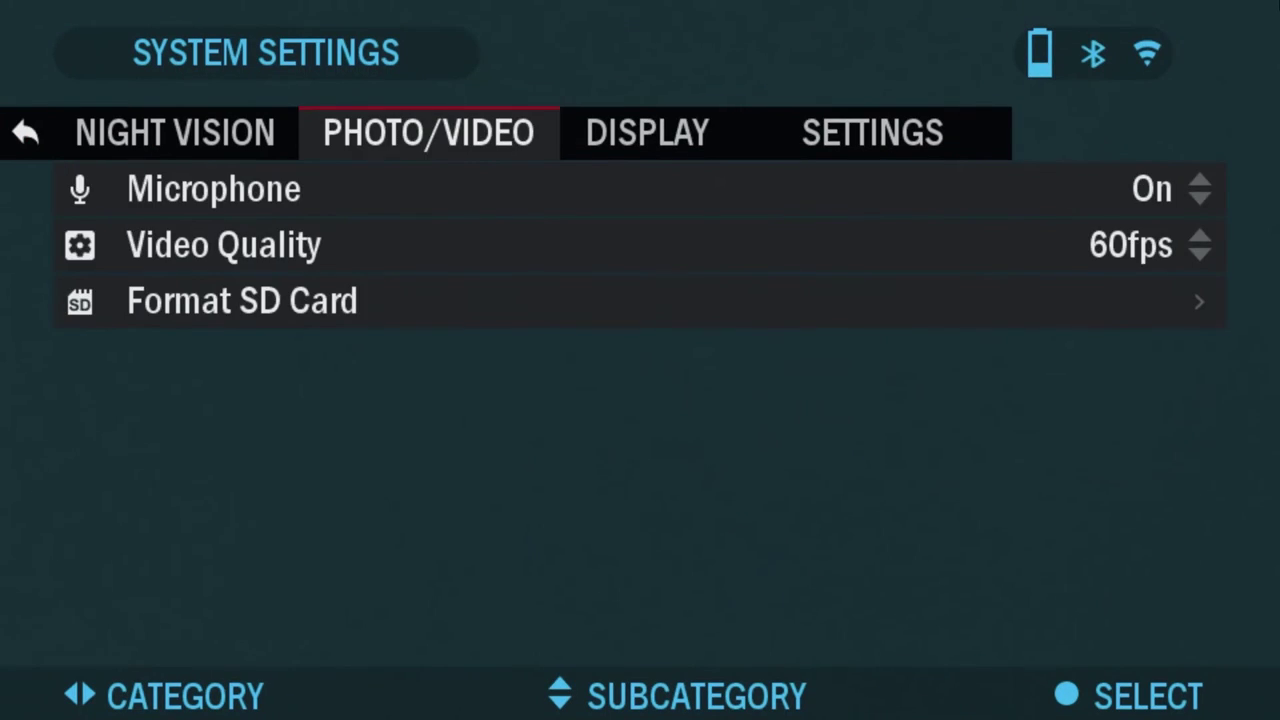
pyautogui.press('Right')
pyautogui.press('Down')
pyautogui.press('Down')
pyautogui.press('Down')
pyautogui.press('Down')
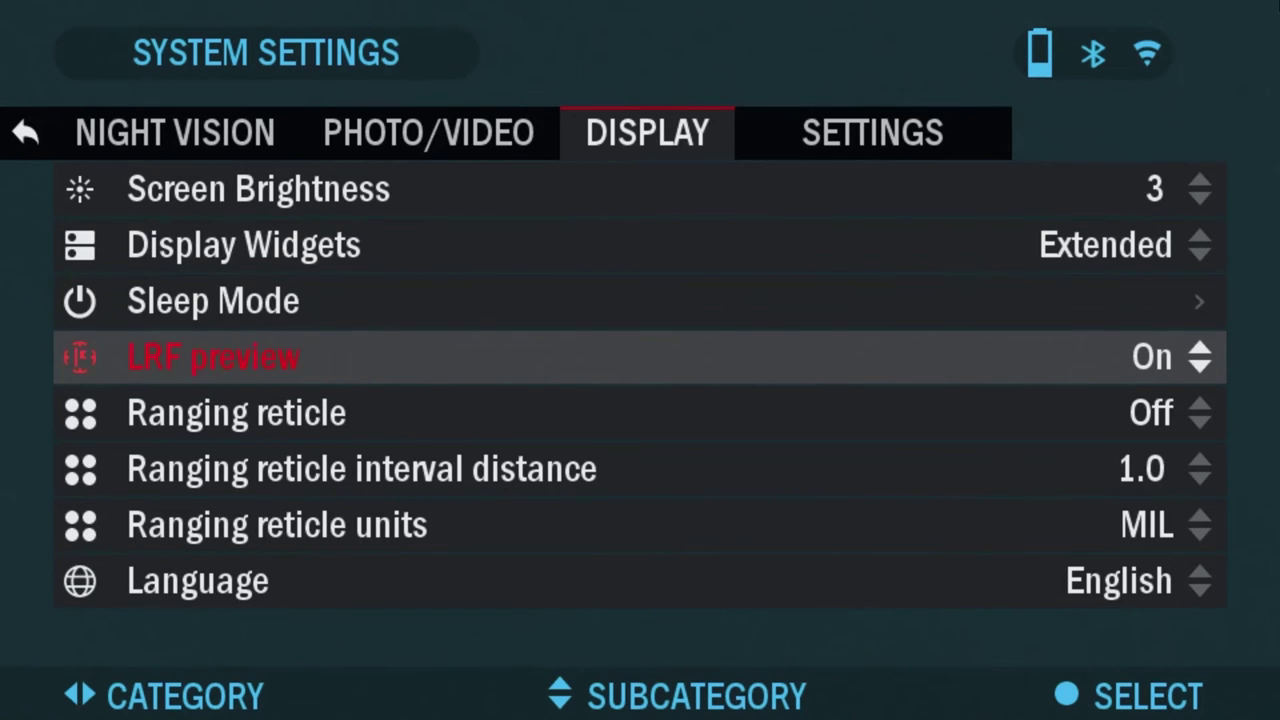
pyautogui.press('Return')
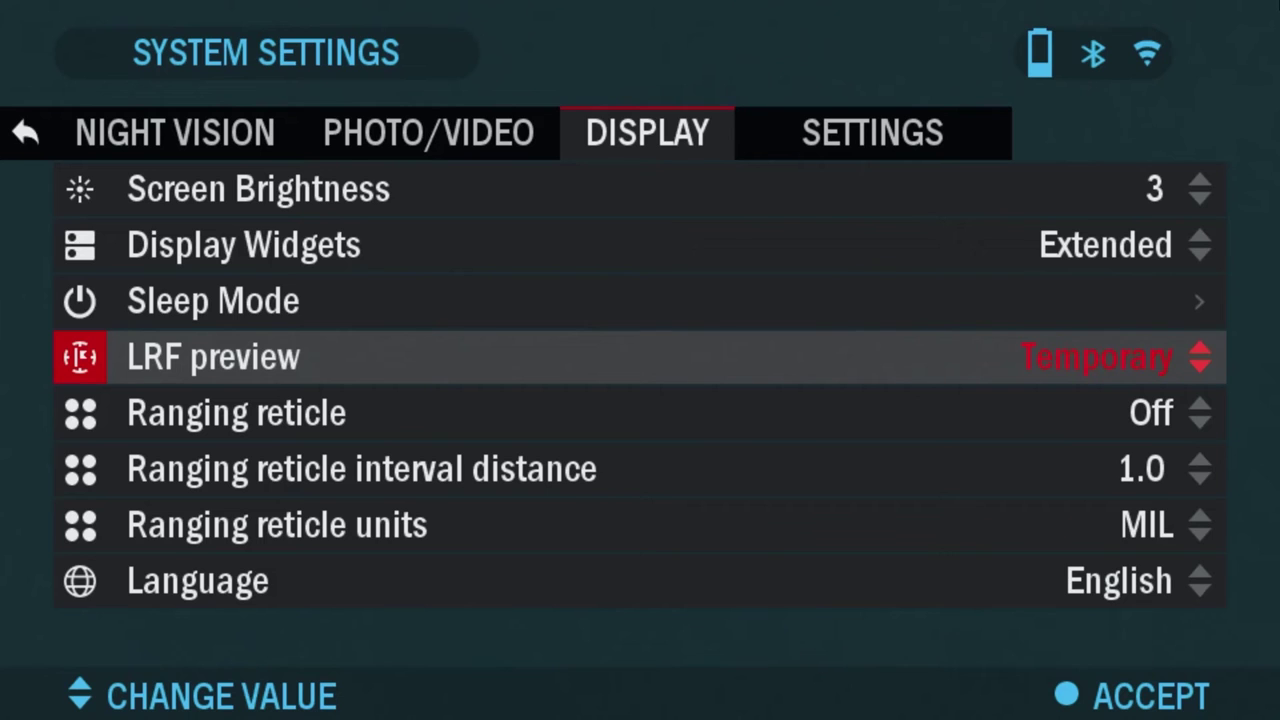
pyautogui.press('Return')
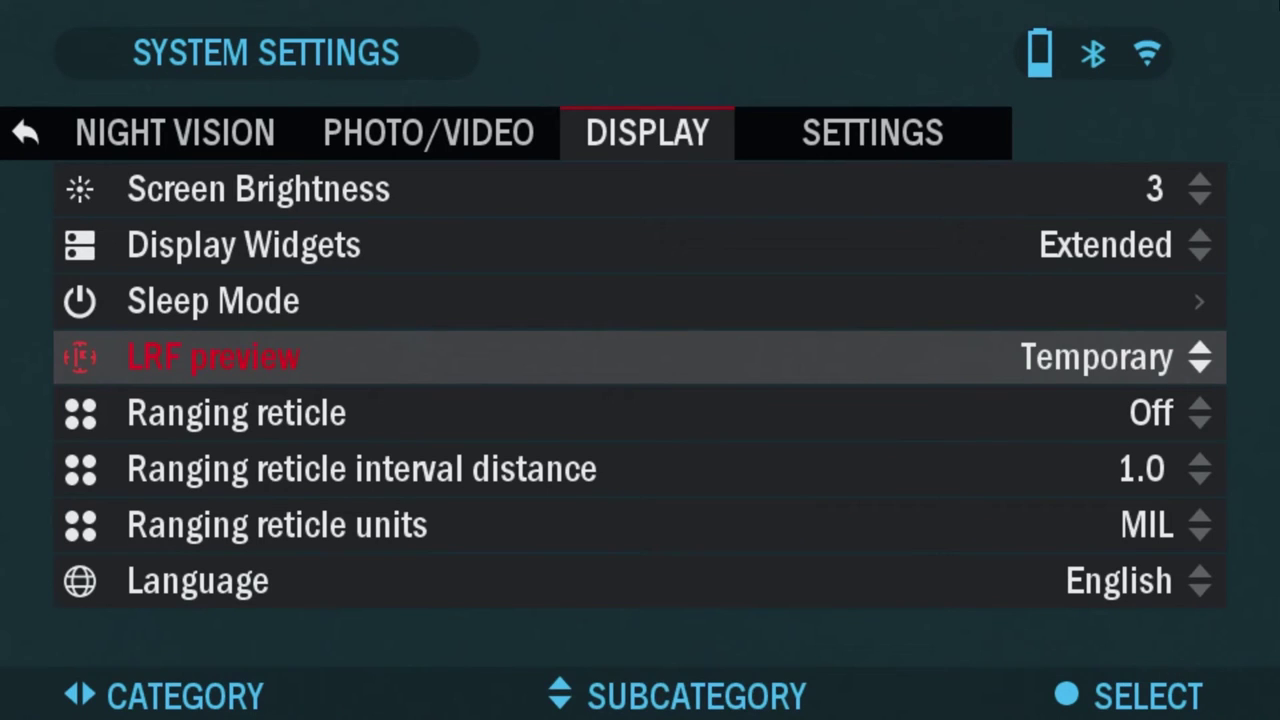
pyautogui.press('Escape')
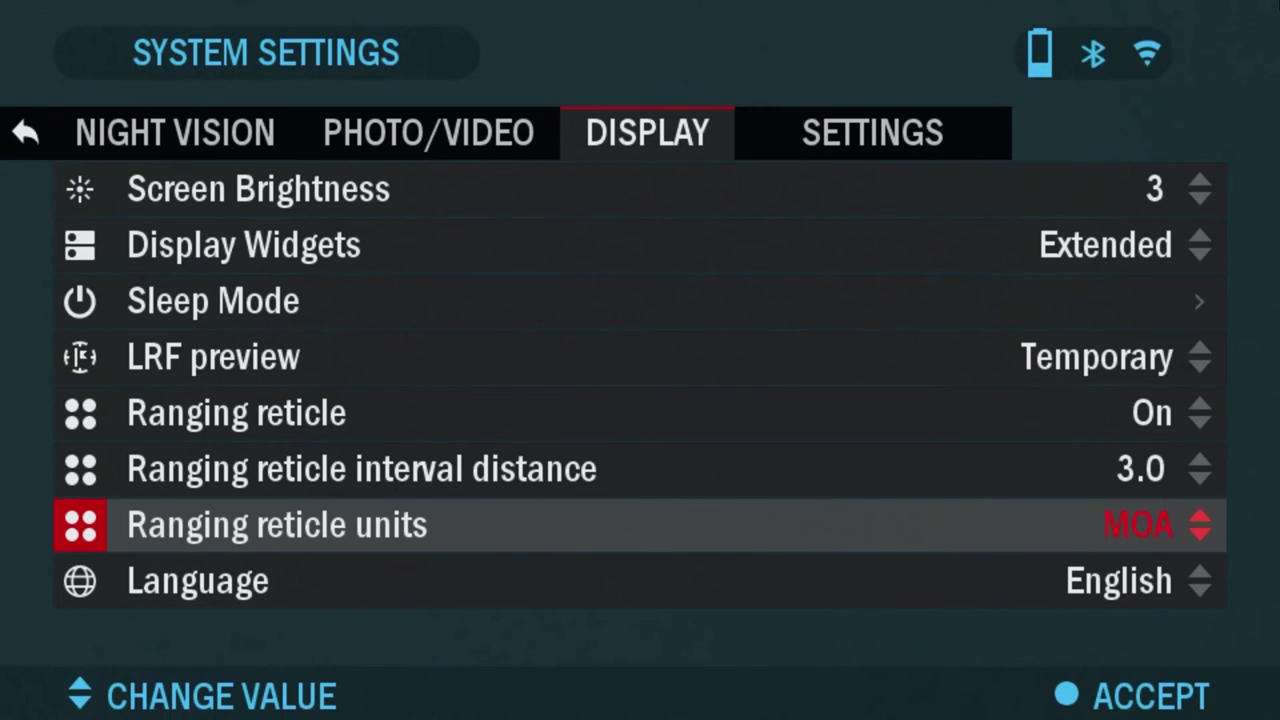
# Set the ranging reticle units to MOA and go to the Settings category.
pyautogui.press('Return')
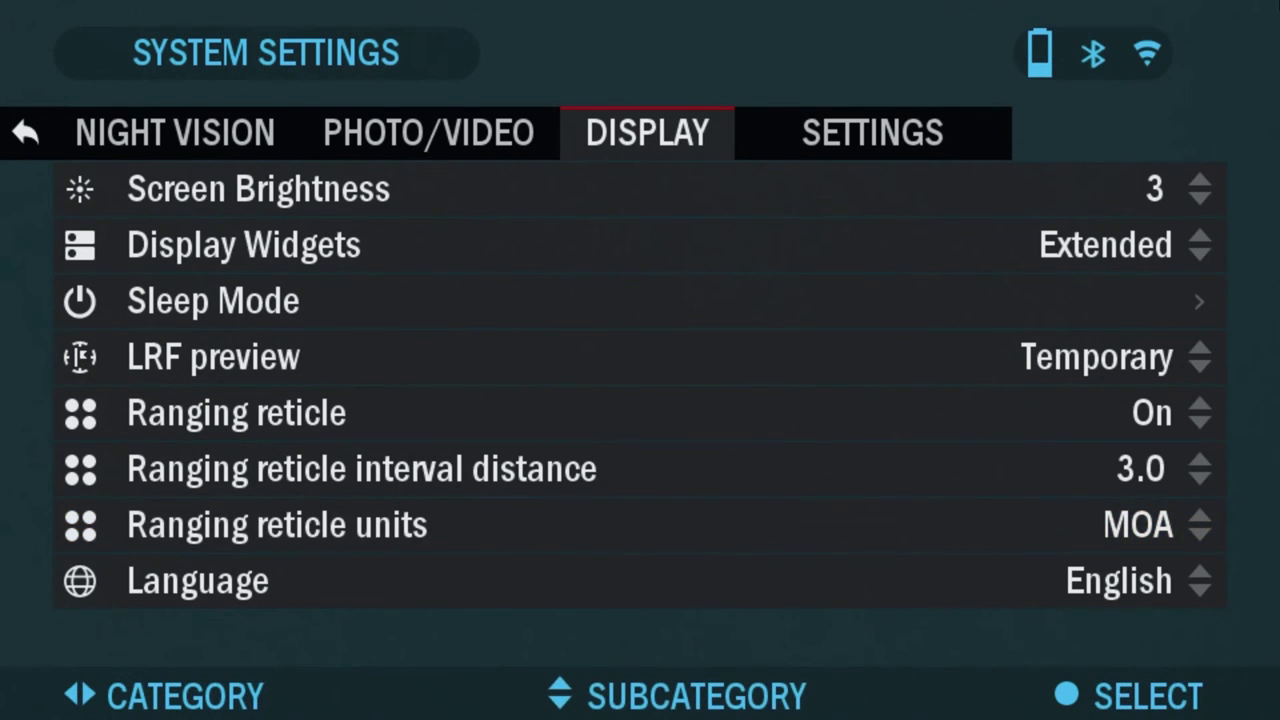
pyautogui.press('Right')
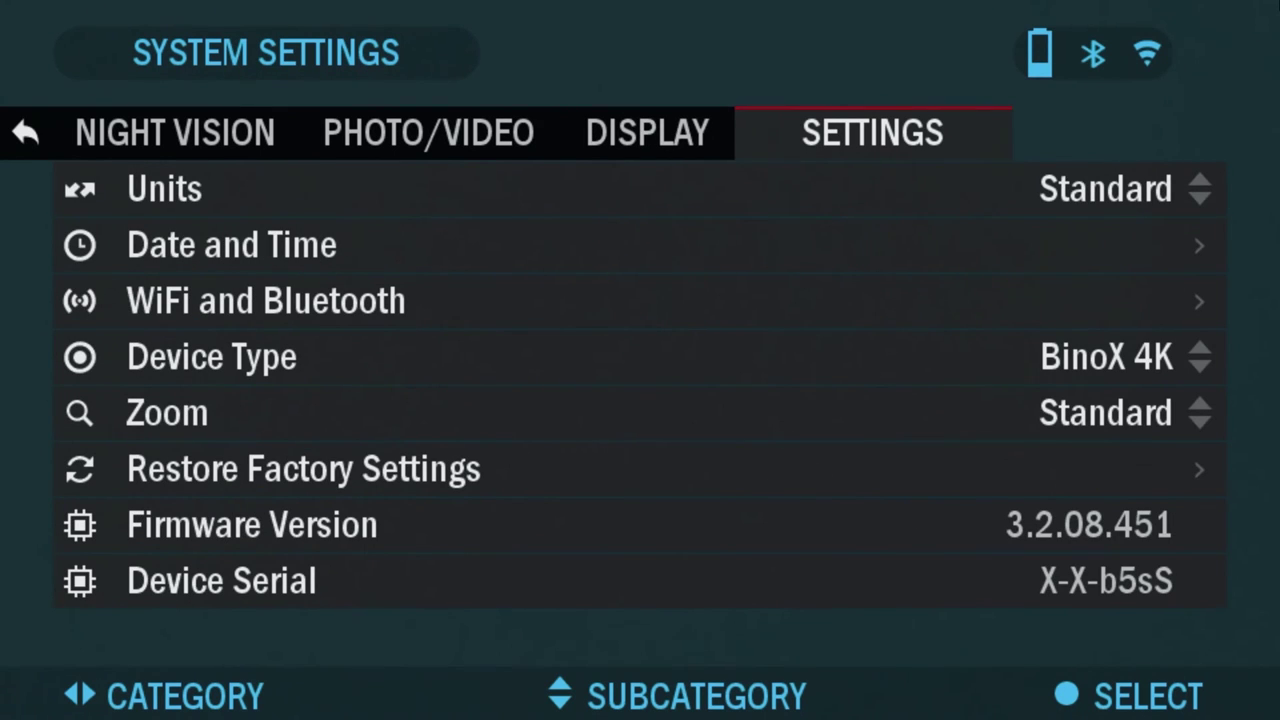
# Open the WiFi and Bluetooth options, check the Rangefinder mode choice and accept Standard.
pyautogui.press('Down')
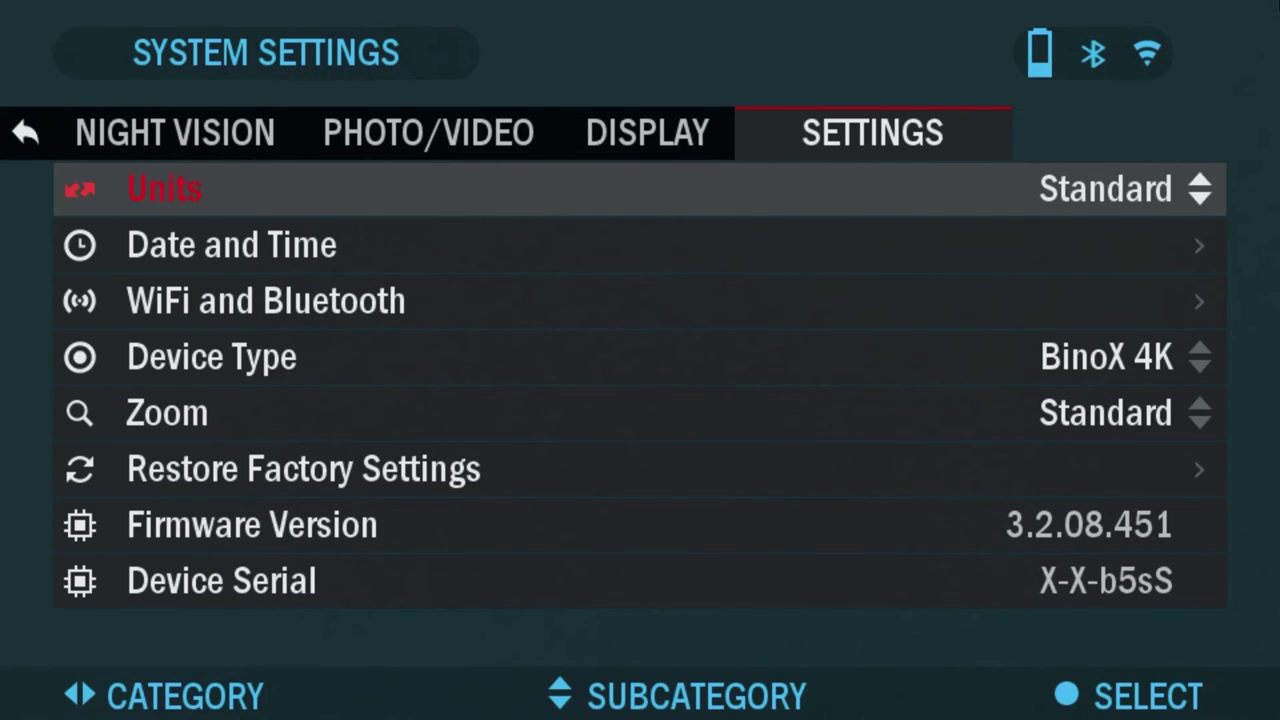
pyautogui.press('Down')
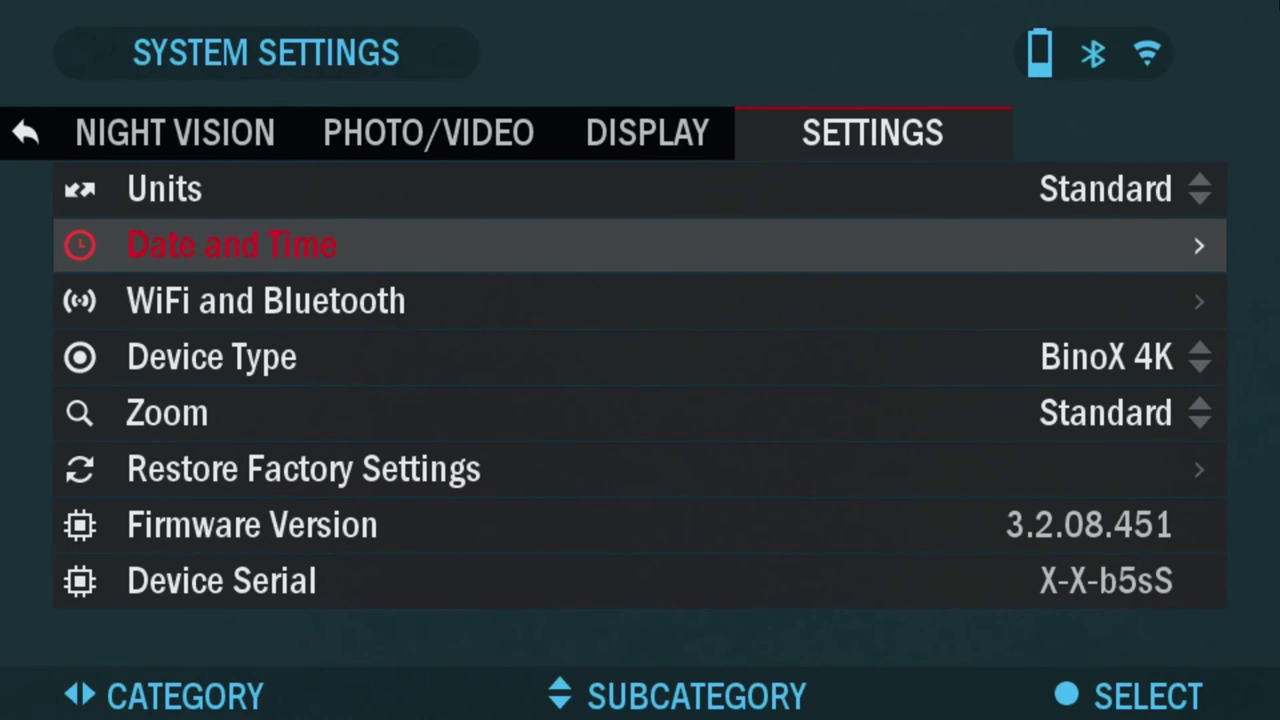
pyautogui.press('Down')
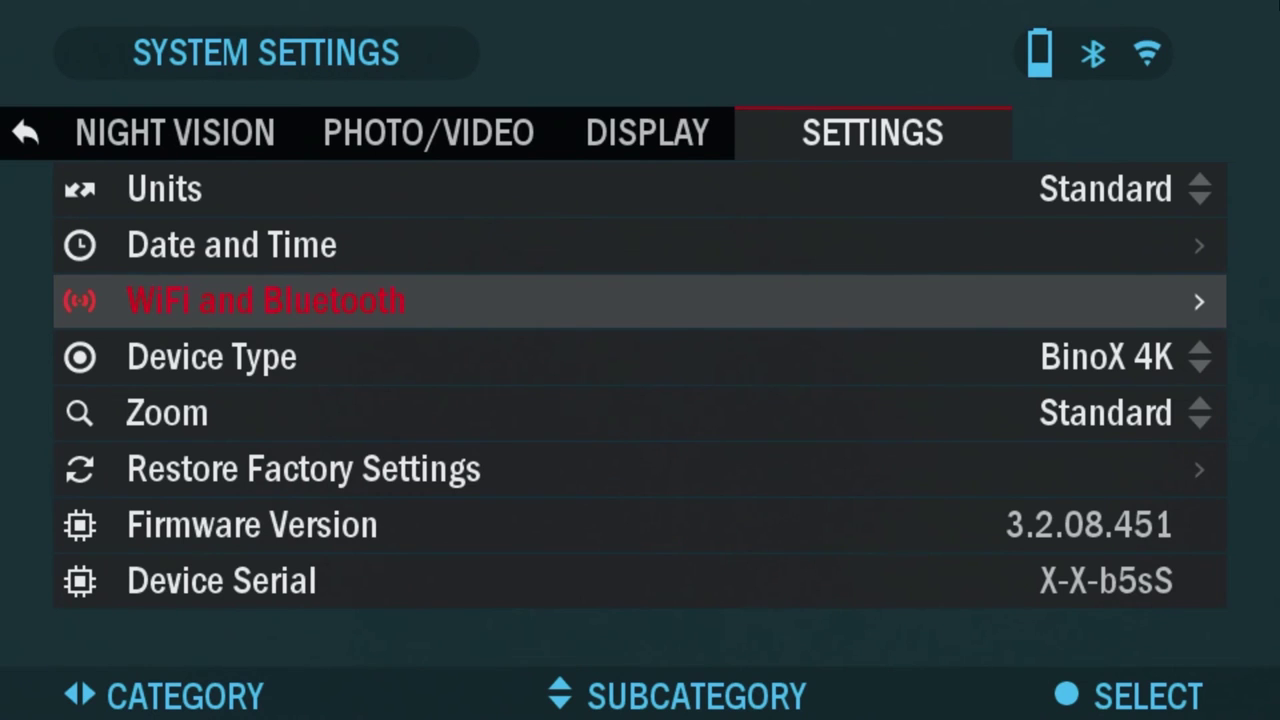
pyautogui.press('Return')
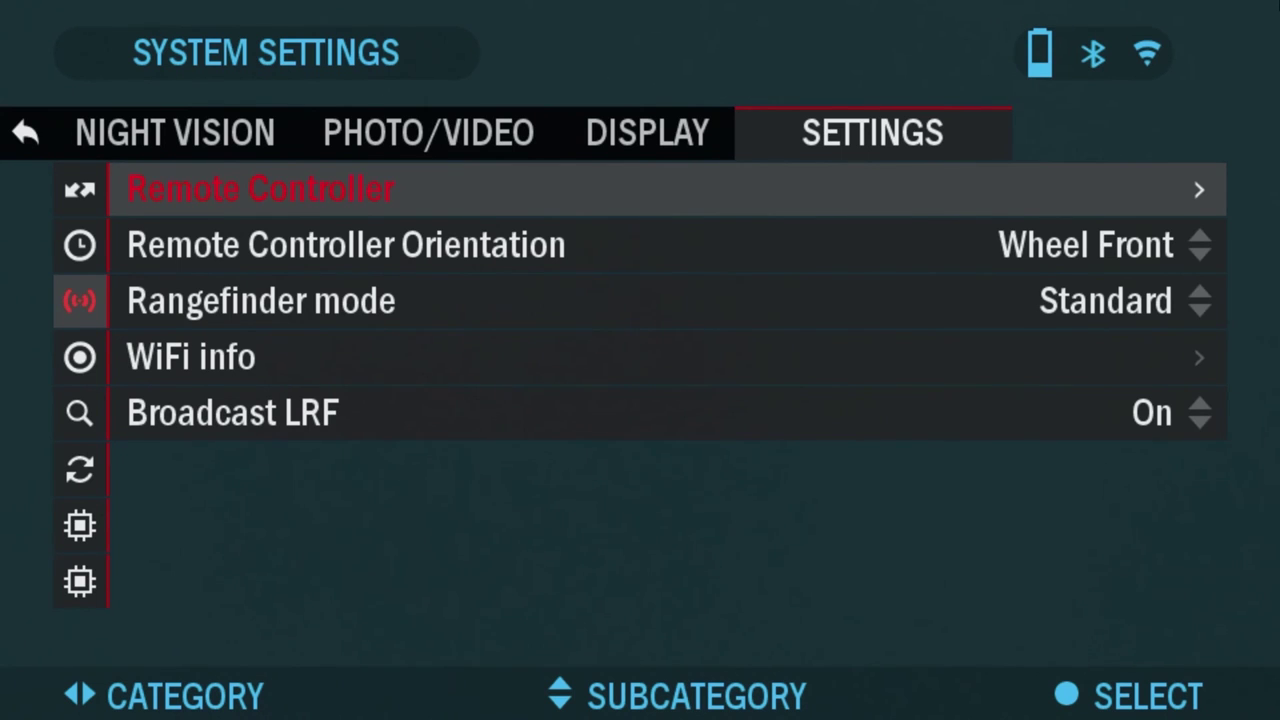
pyautogui.press('Down')
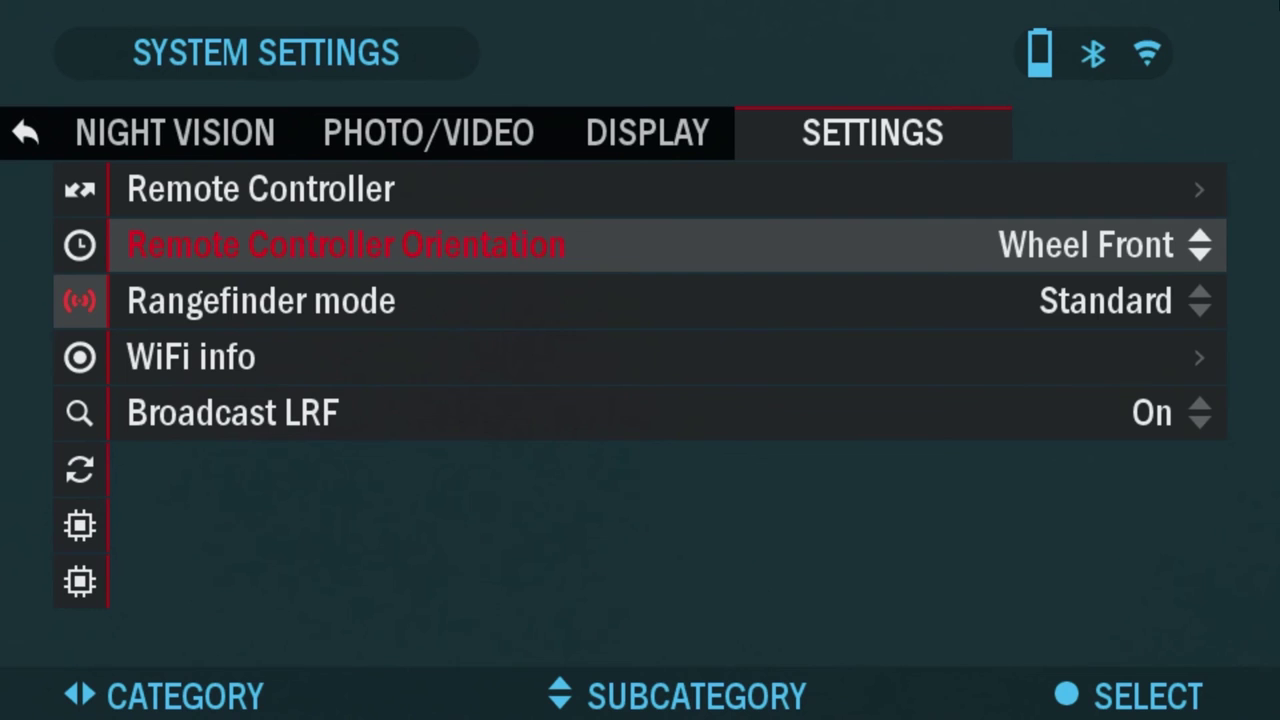
pyautogui.press('Down')
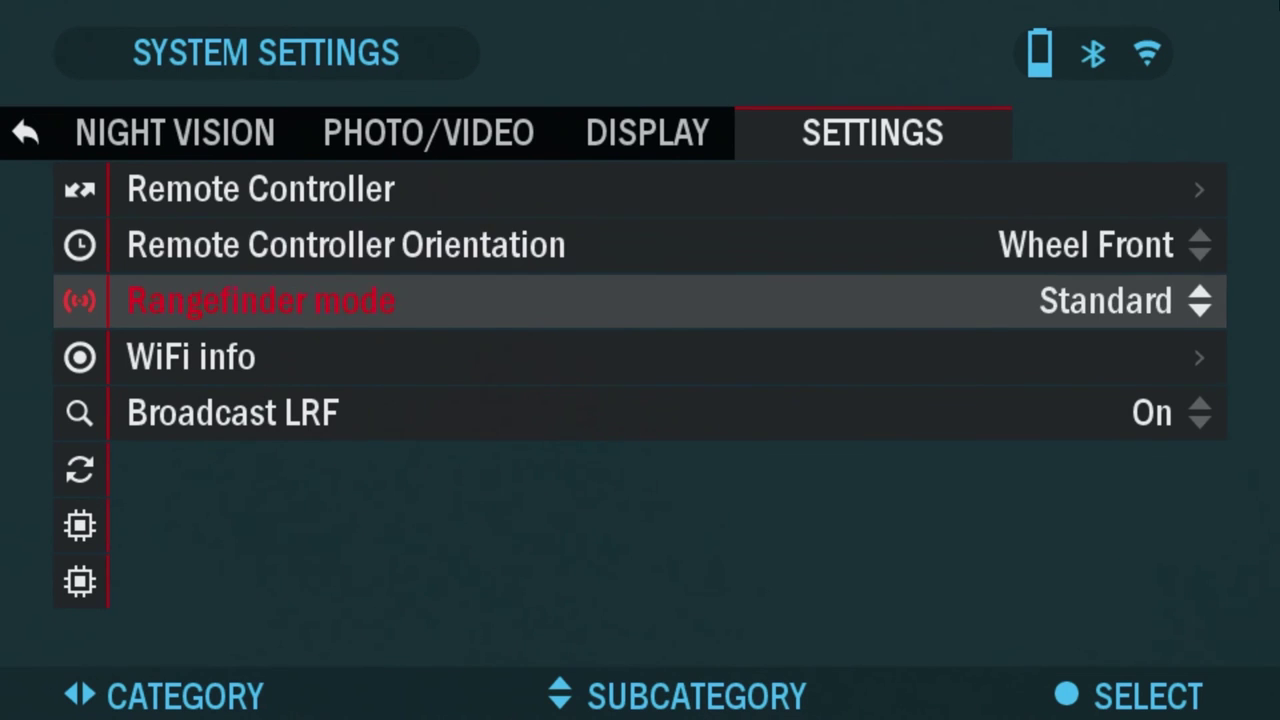
pyautogui.press('Return')
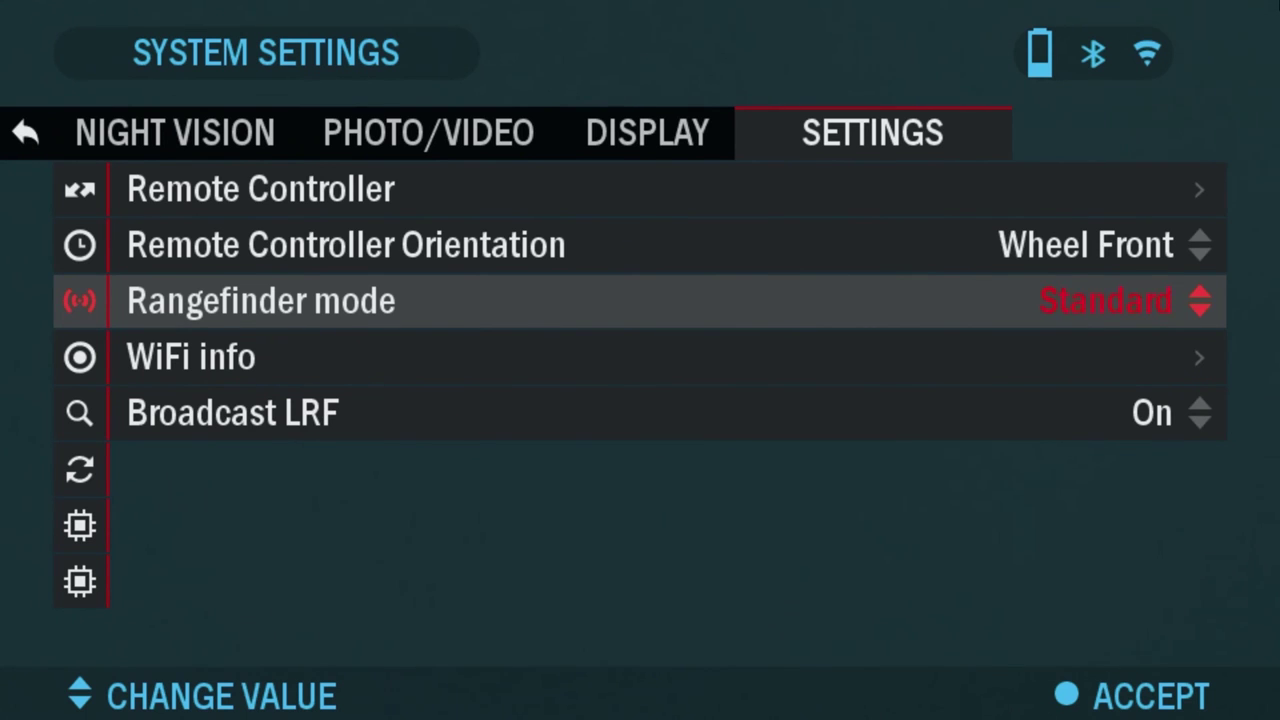
pyautogui.press('Return')
# View the device's WiFi info and return to the WiFi and Bluetooth options.
pyautogui.press('Down')
pyautogui.press('Return')
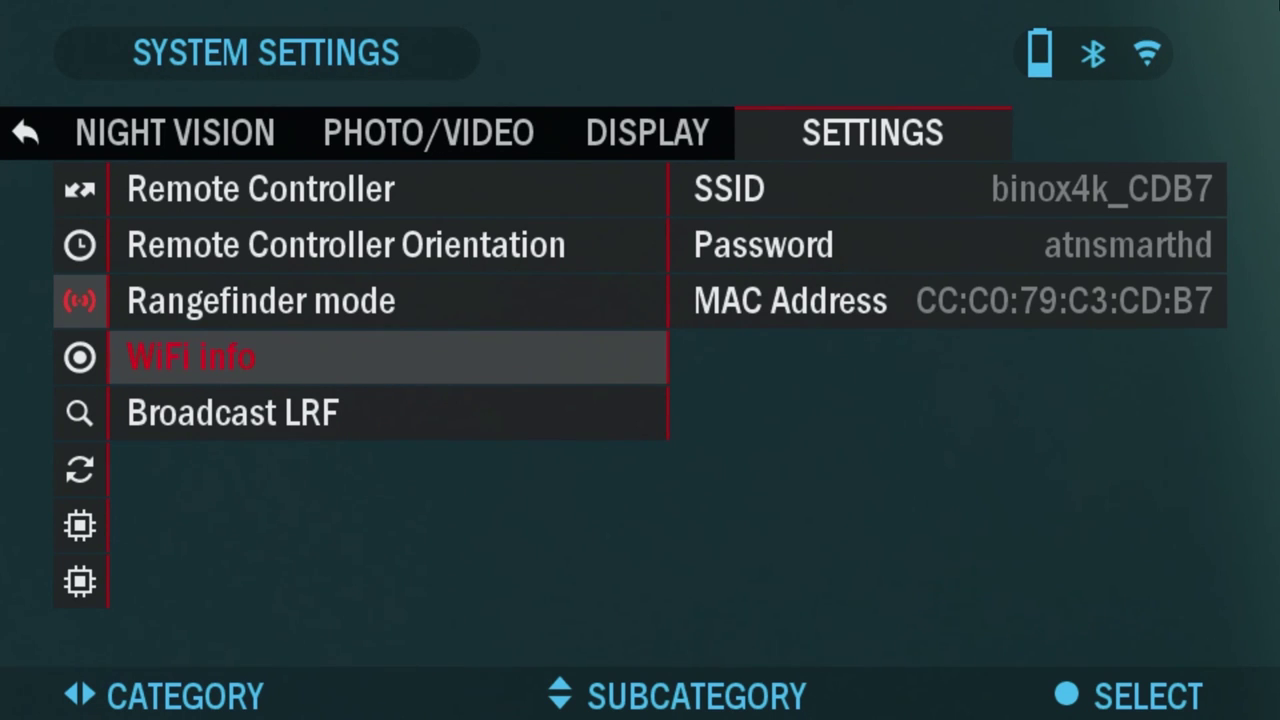
pyautogui.press('Left')
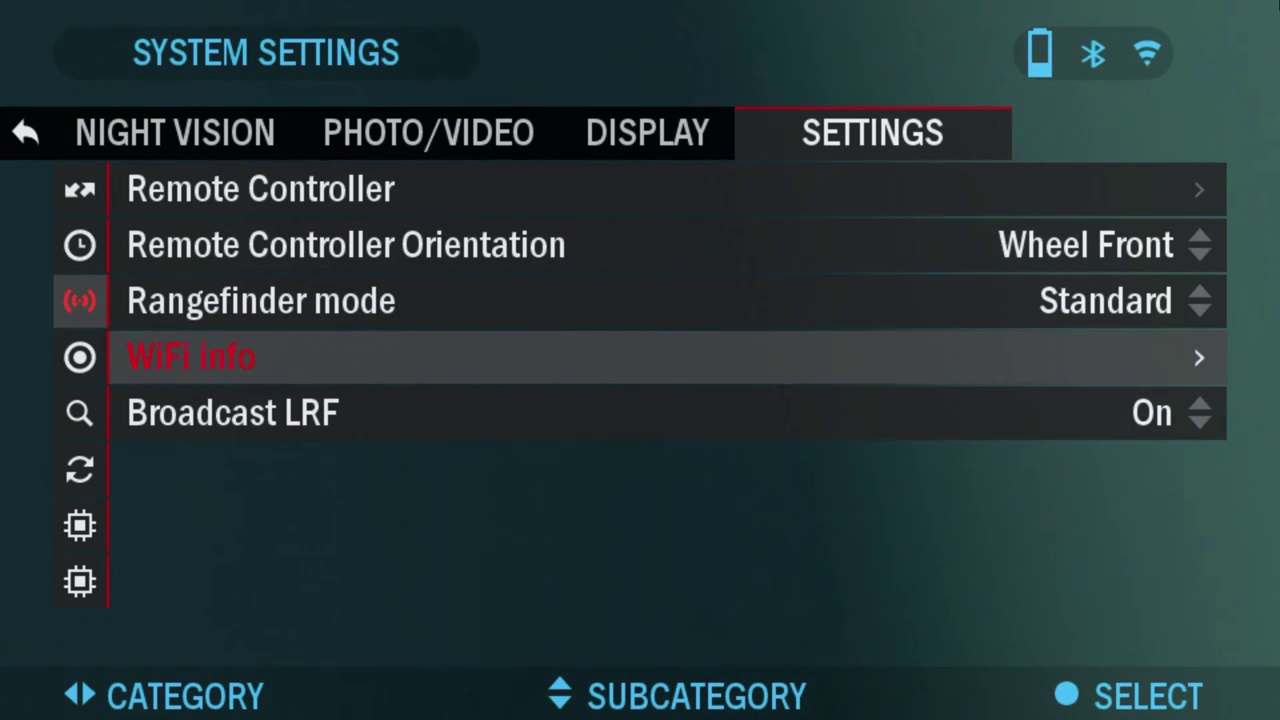
# Review the Broadcast LRF option and the Device Type, Zoom and Restore Factory Settings entries, ending back at Units.
pyautogui.press('Down')
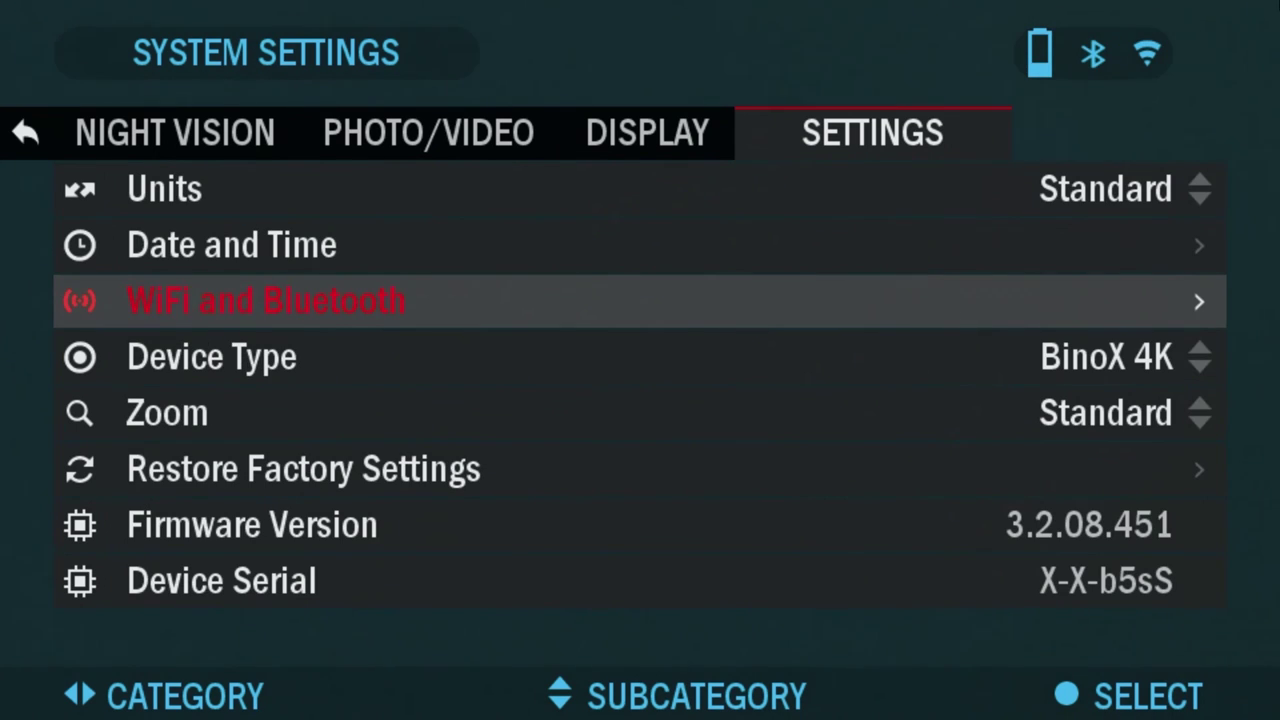
pyautogui.press('Down')
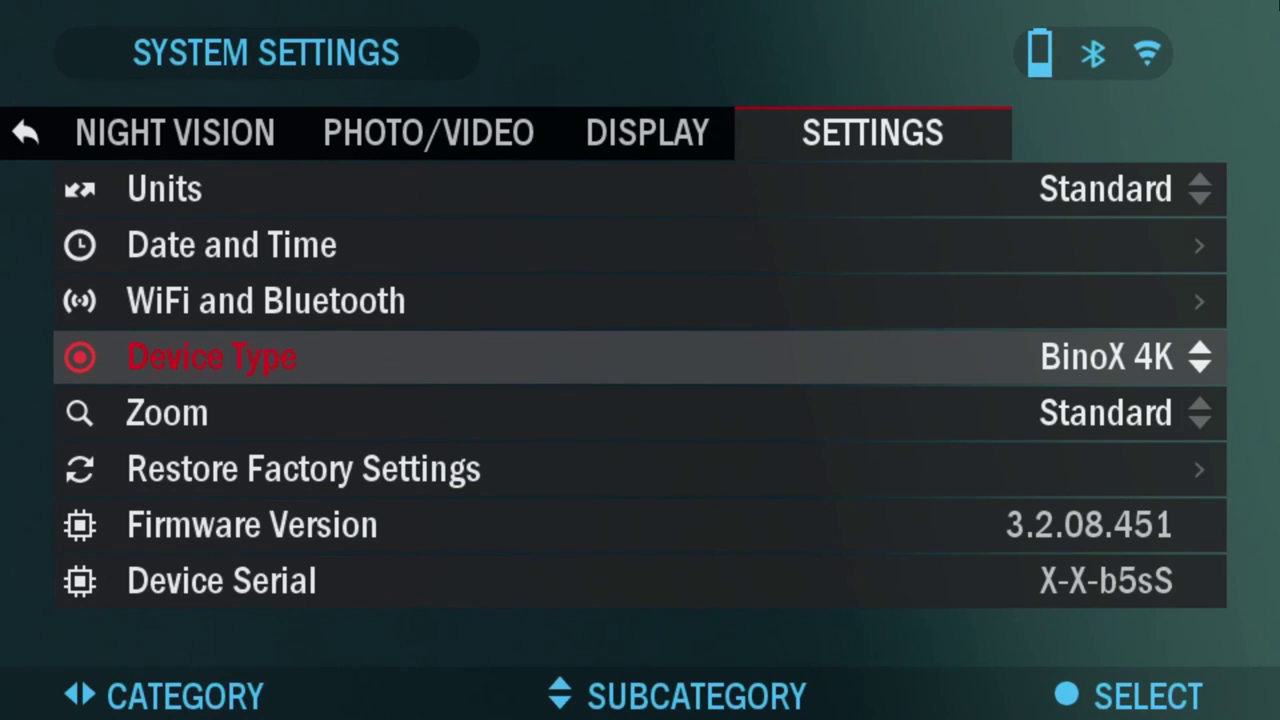
pyautogui.press('Down')
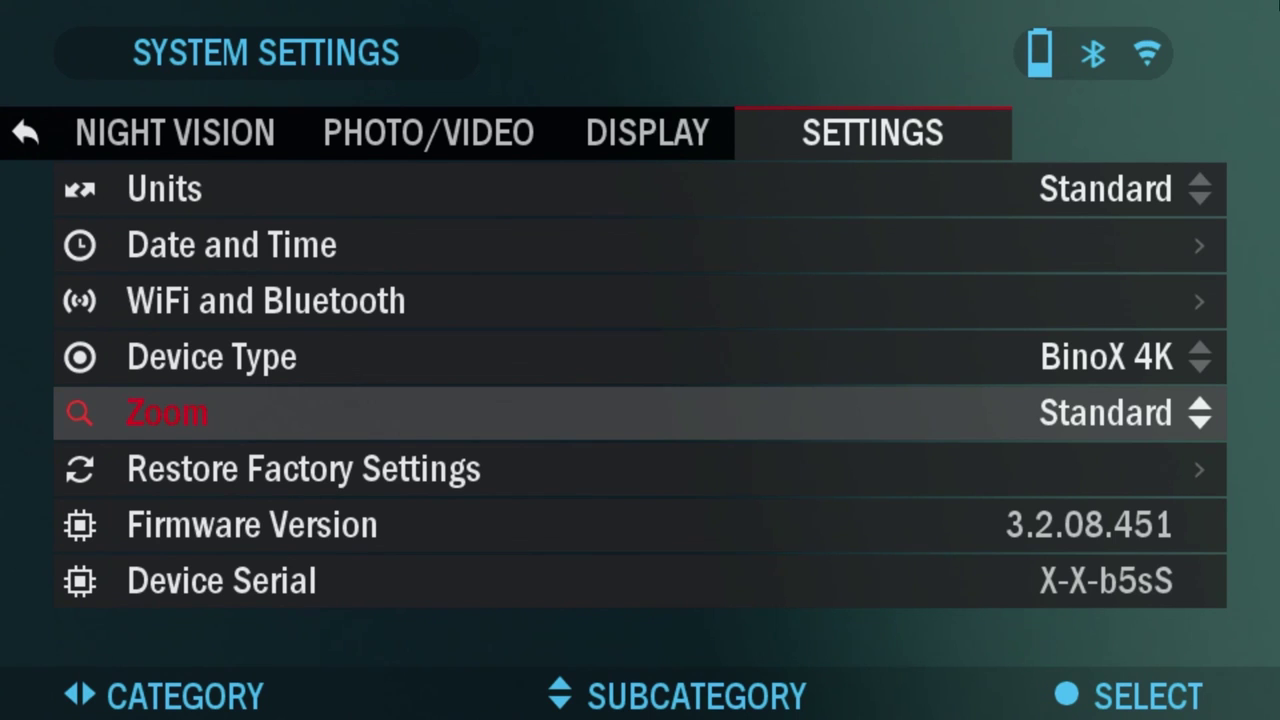
pyautogui.press('Down')
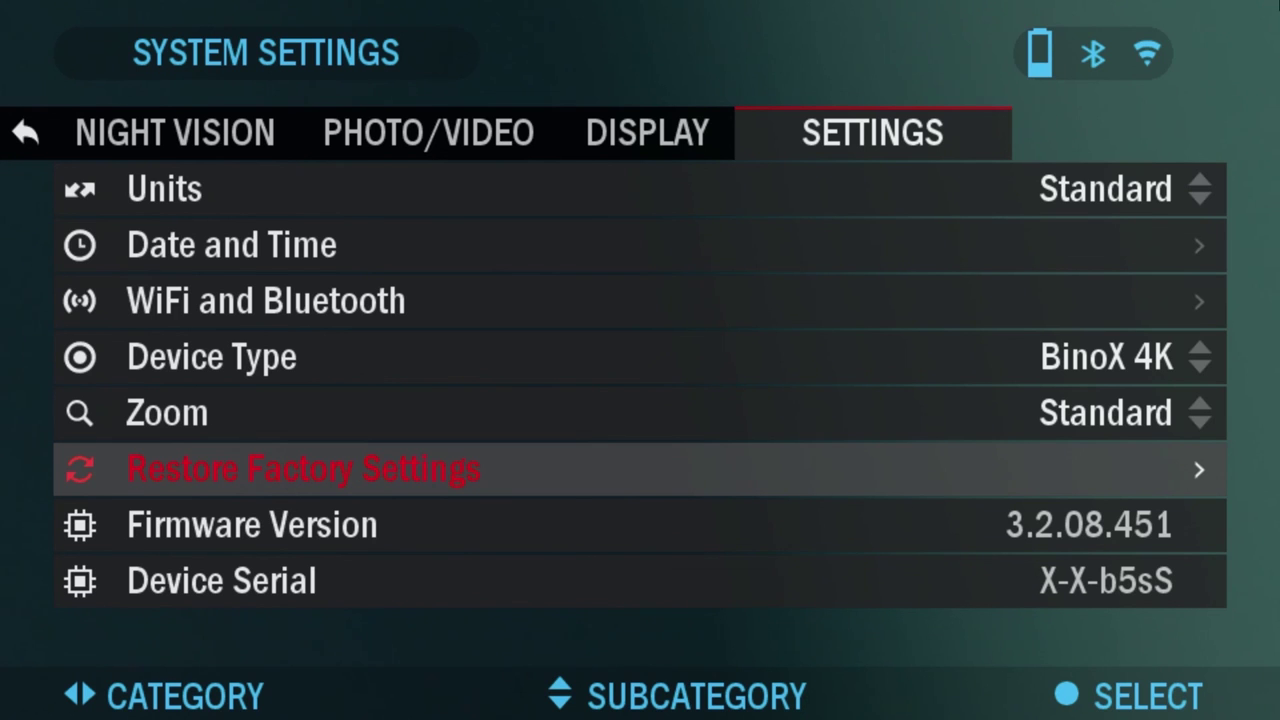
pyautogui.press('Down')
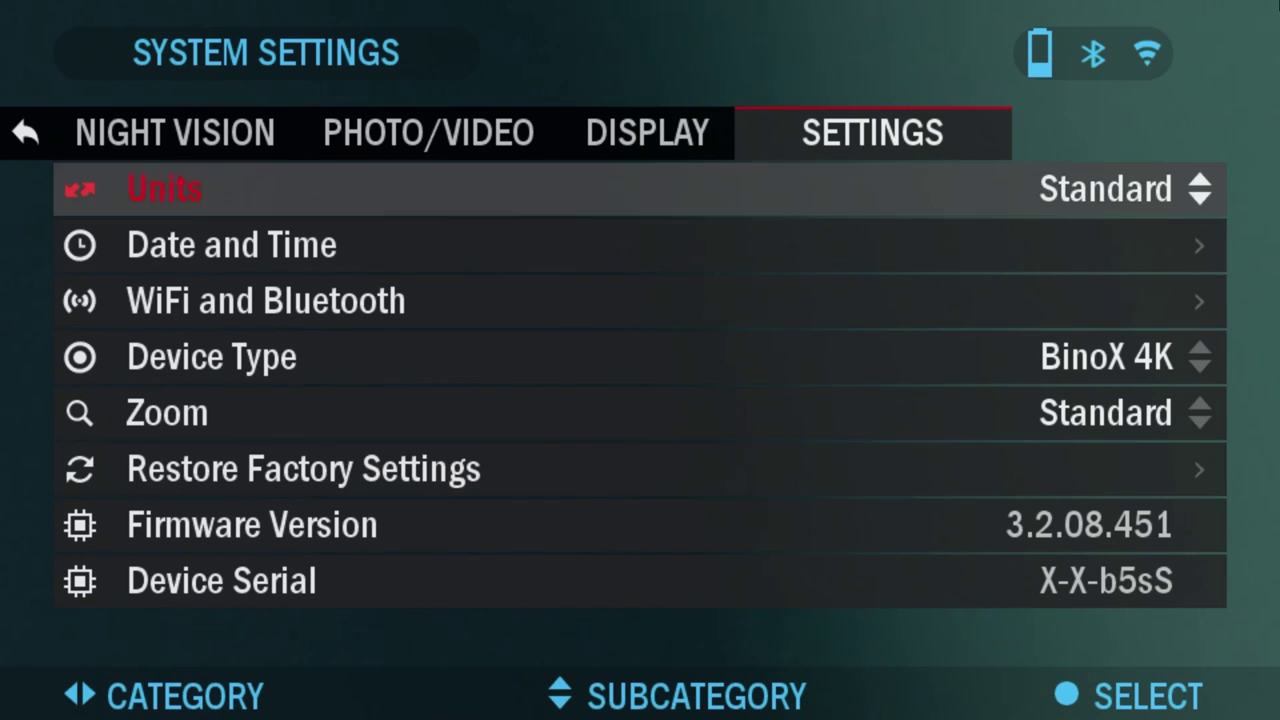